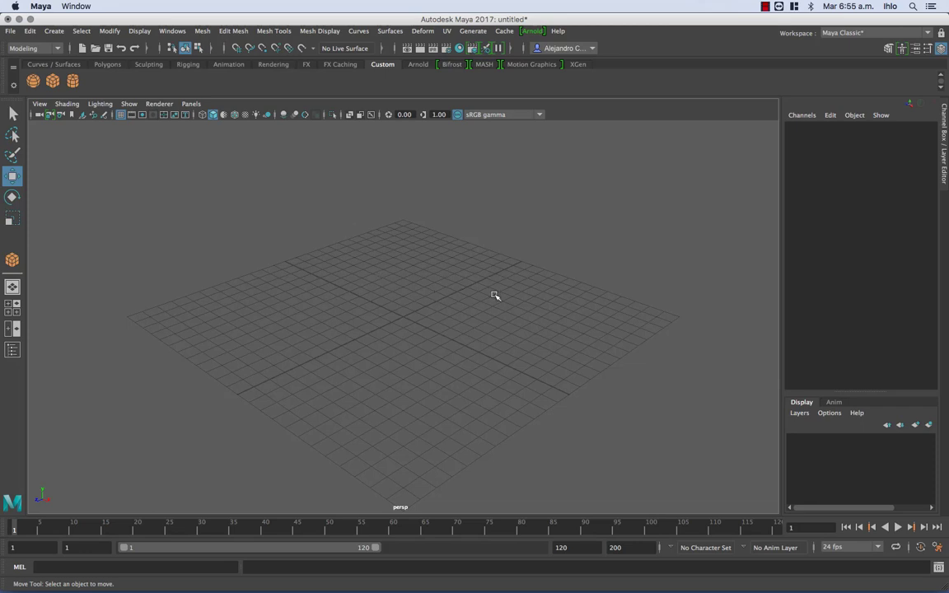
- Draw a polygon cube about 9.79 units per side at the grid's center and show its creation attributes
click(53, 81)
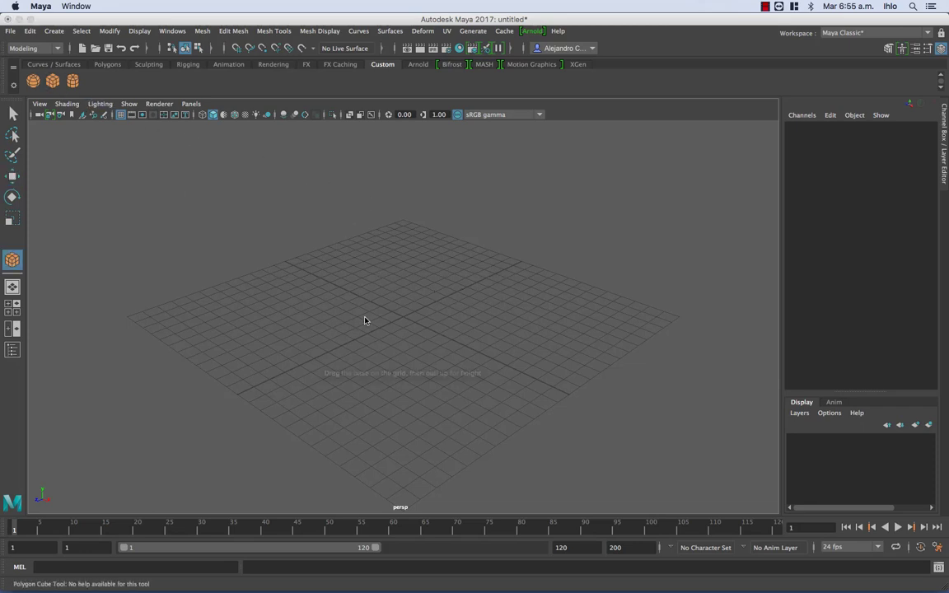
drag(407, 322, 477, 343)
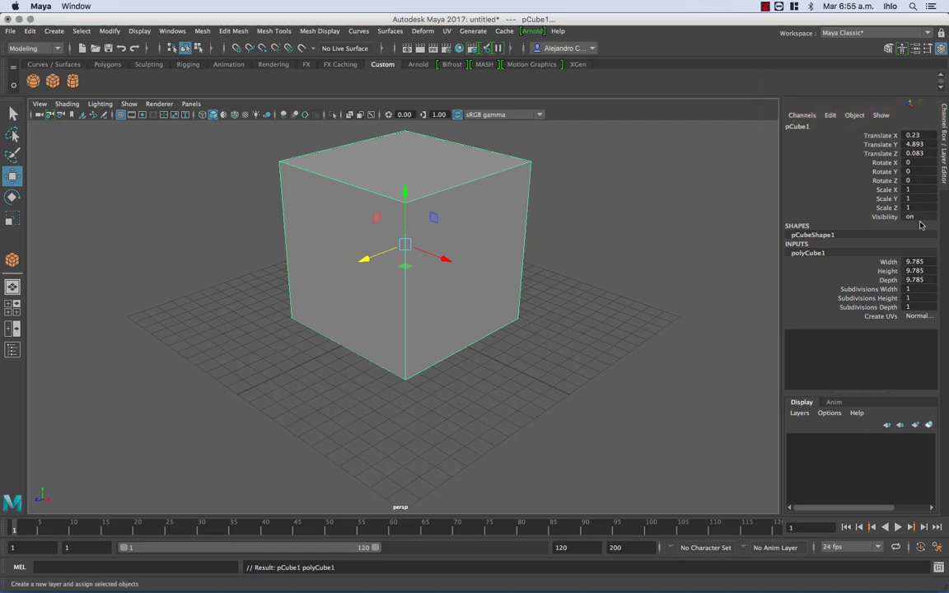
click(808, 253)
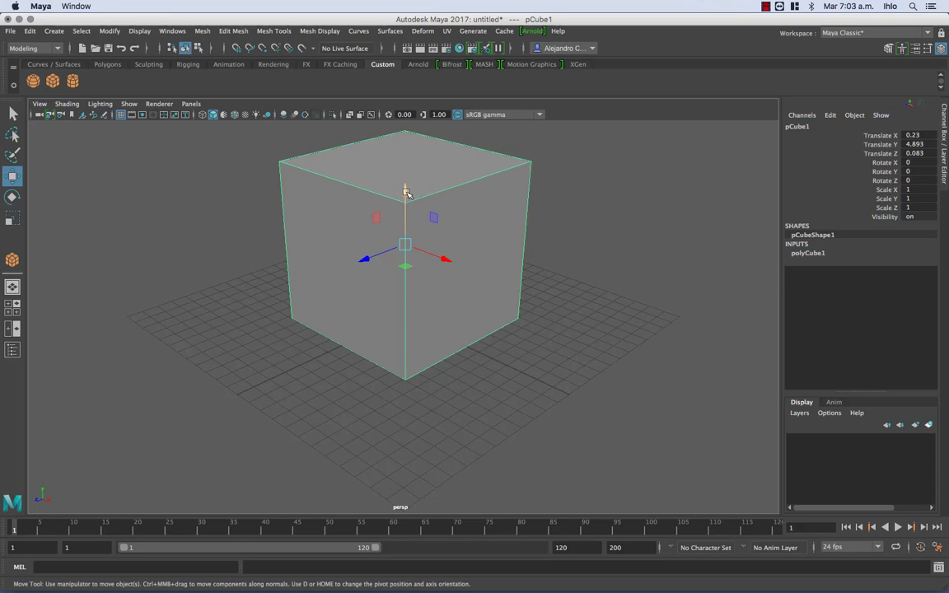
- Lower the cube along the Y axis to about 2.46 and raise it back to its starting height
drag(405, 191, 396, 234)
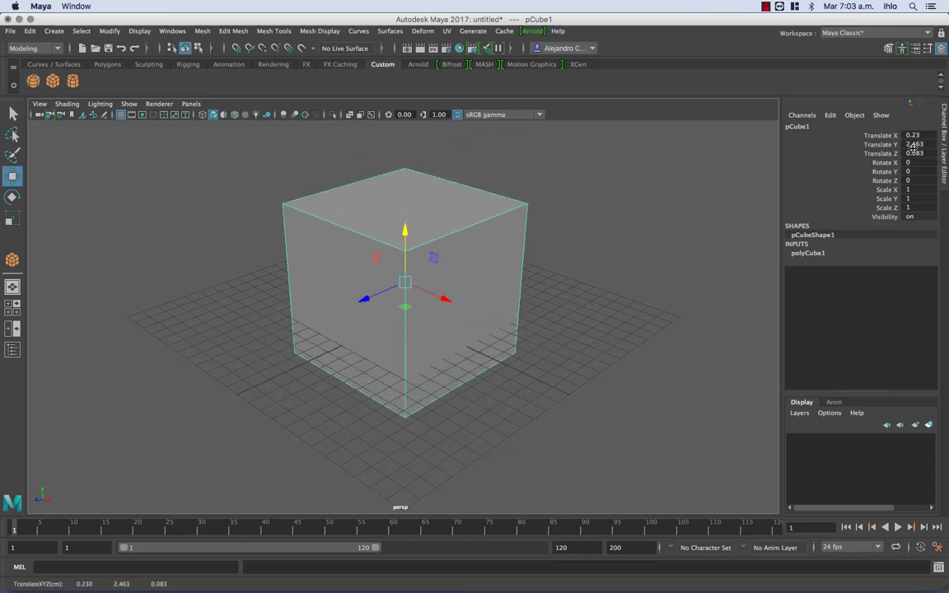
drag(405, 233, 417, 190)
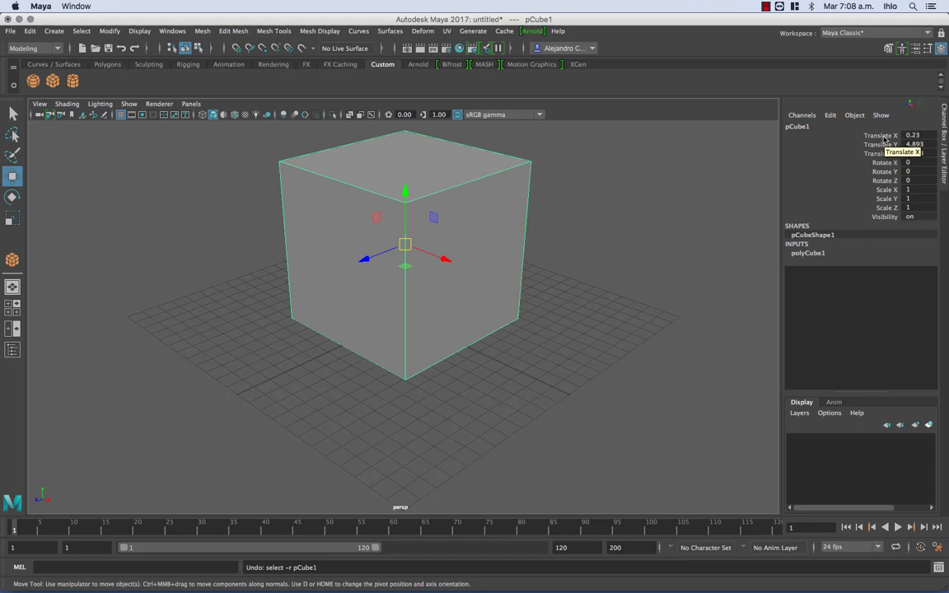
- Try Translate X values of 1 and 6 on the cube, adjust the value gradually to 8.5, and undo the shifts
click(913, 135)
text(1)
key(Return)
text(6)
key(Return)
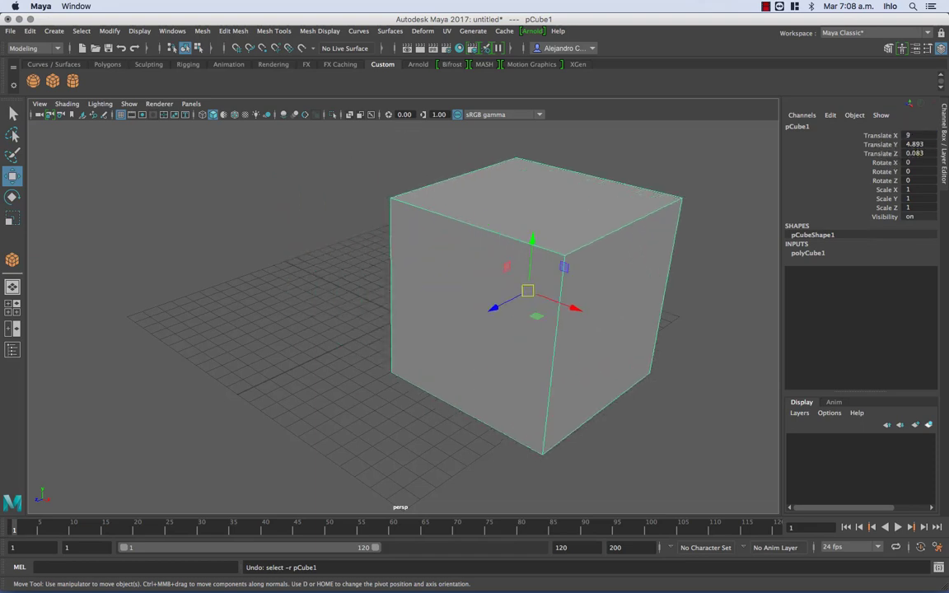
ctrl+middle_drag(913, 135, 920, 136)
mouse_move(919, 135)
ctrl+mouse_down()
mouse_move(938, 135)
mouse_move(918, 144)
ctrl+mouse_up()
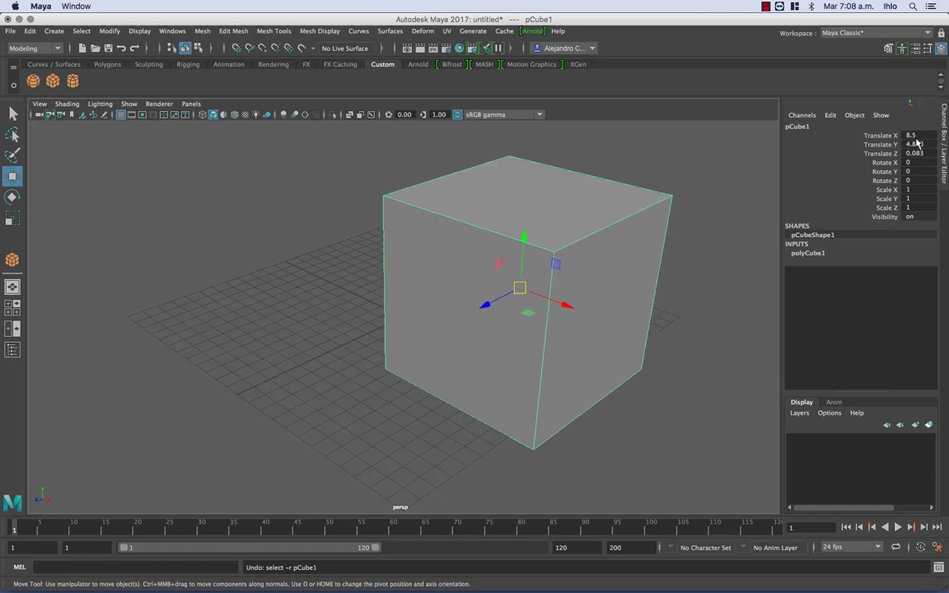
key(super+z)
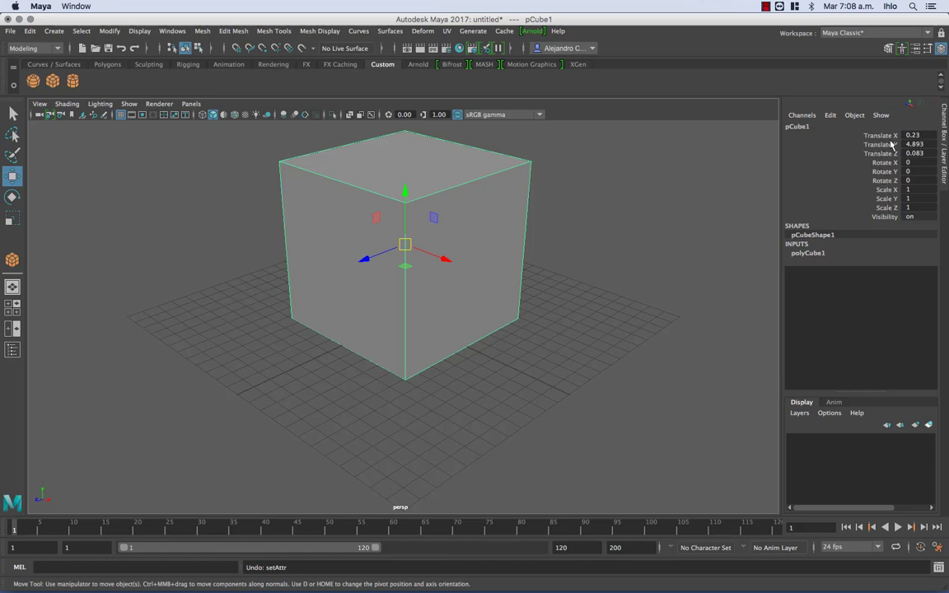
- Try scaling the cube to 0.5 on the X, Y and Z axes together, and undo it
click(887, 207)
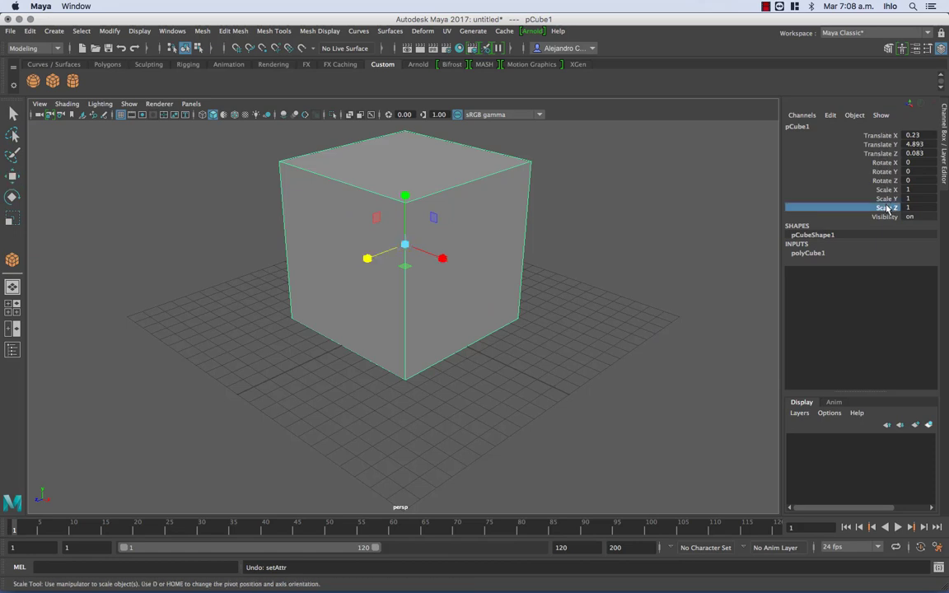
click(925, 208)
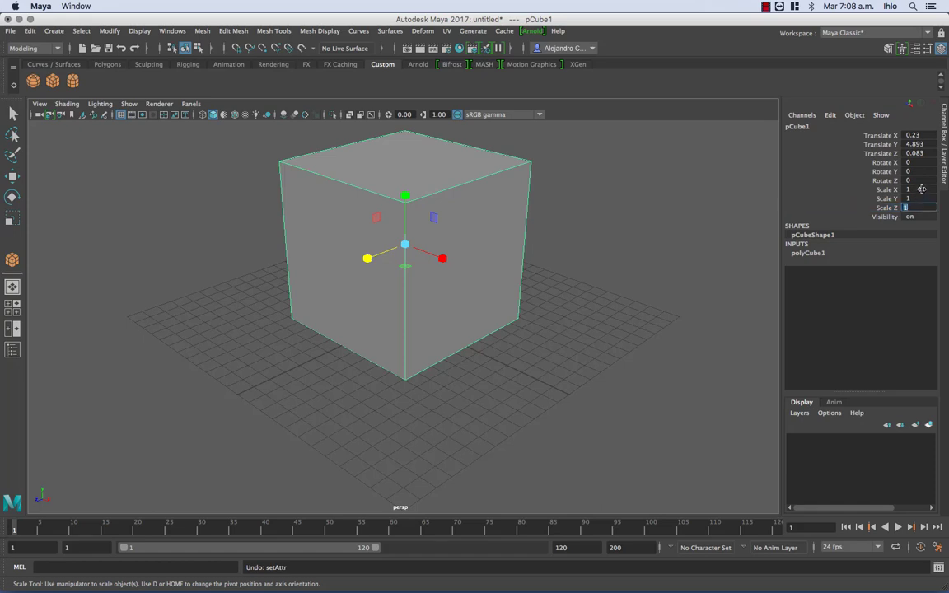
drag(922, 191, 922, 206)
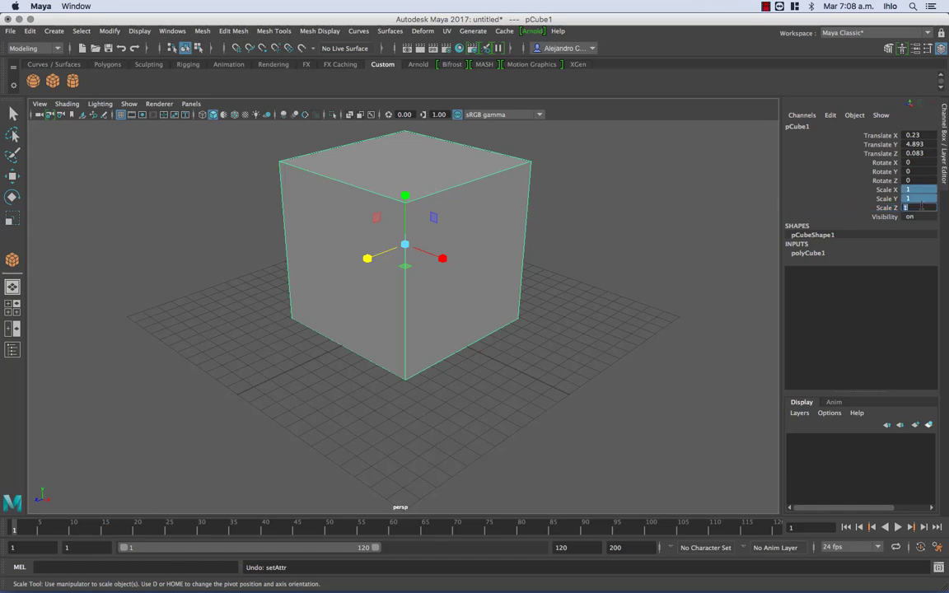
text(0.5)
key(Return)
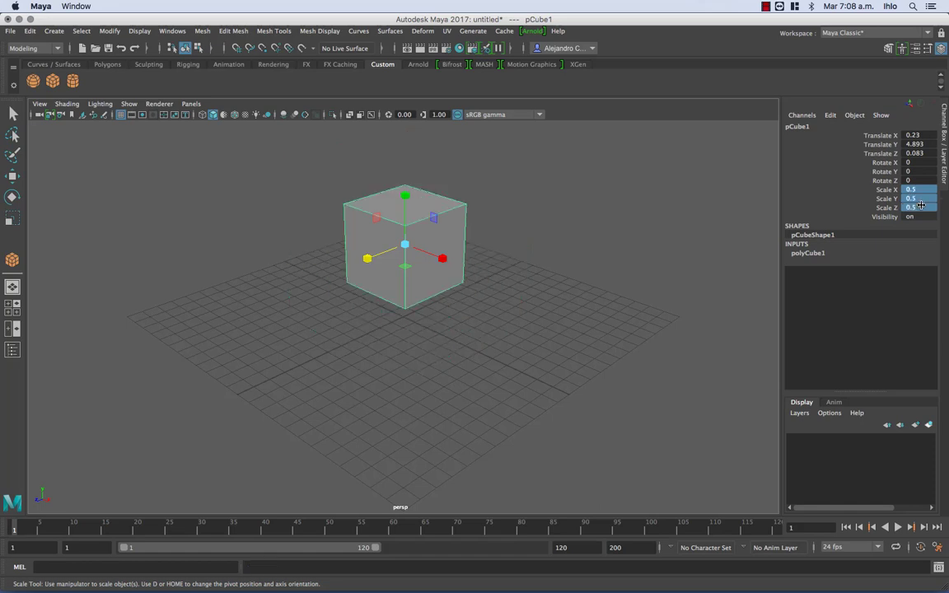
key(ctrl+z)
- Try rotating the cube around the X, Y and Z axes simultaneously
drag(919, 162, 883, 165)
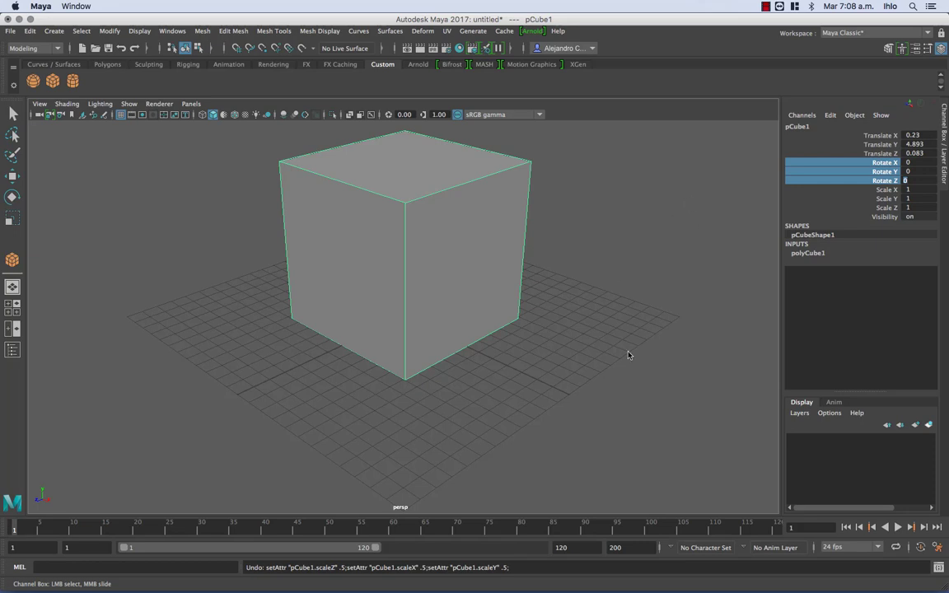
middle_drag(636, 384, 637, 320)
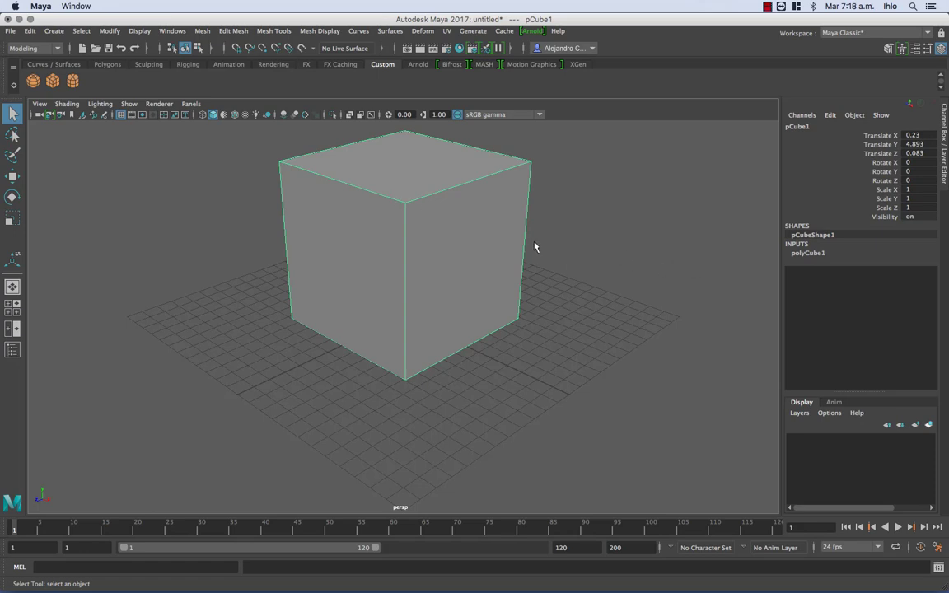
- Set the cube's width, height and depth to 8 in its creation attributes
click(814, 256)
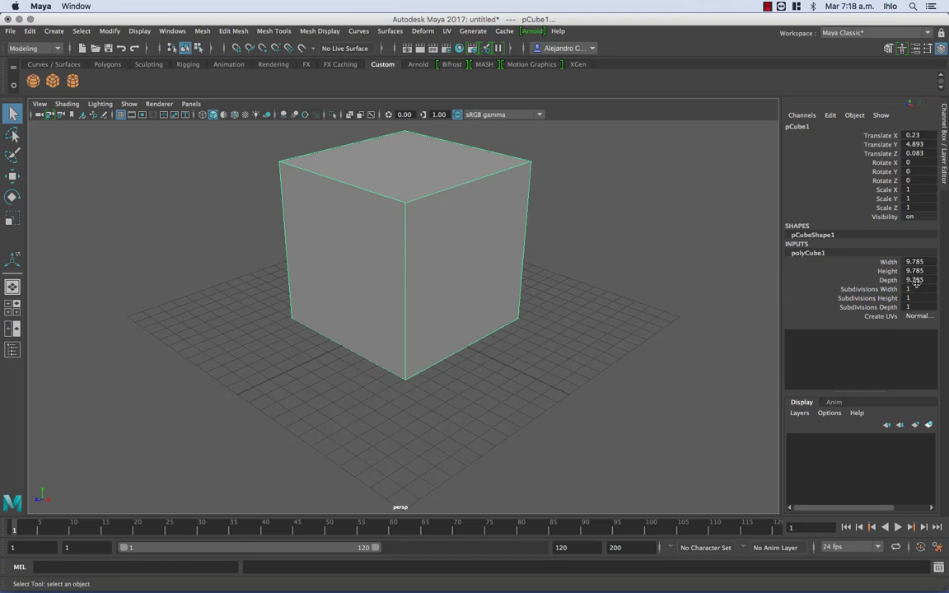
drag(913, 281, 913, 261)
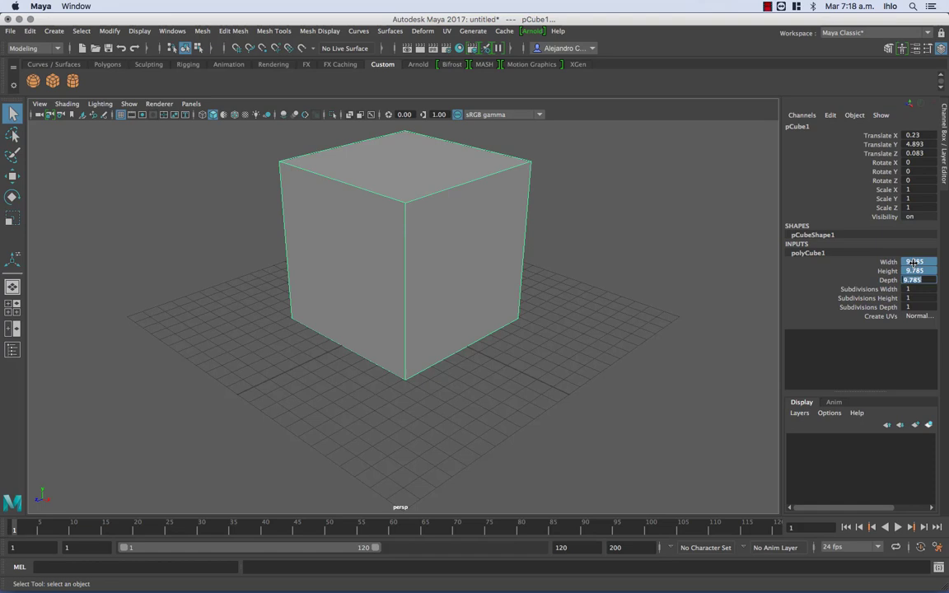
text(8)
key(Return)
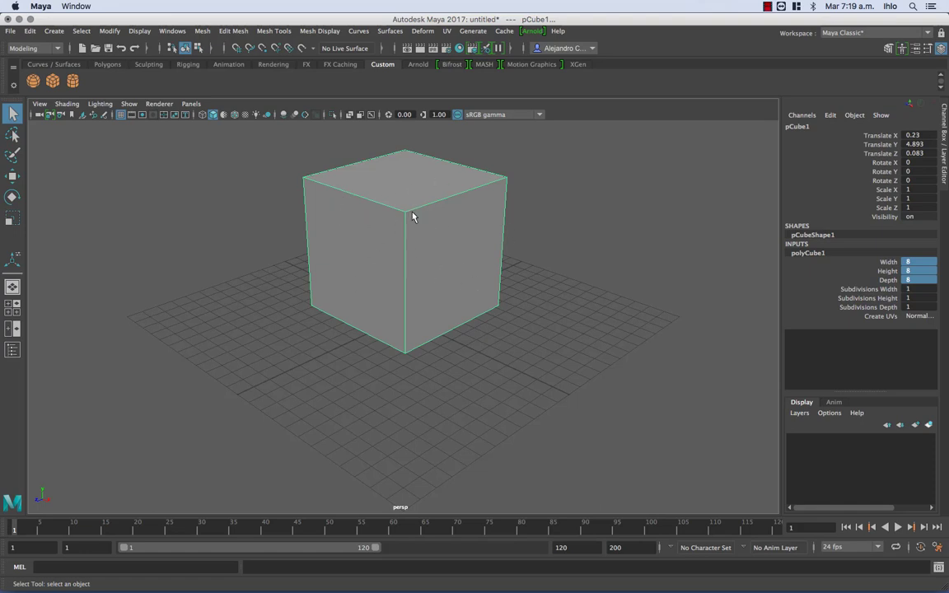
- Subdivide the cube into 3 segments along its width, height and depth
click(865, 289)
middle_drag(667, 292, 670, 313)
click(869, 297)
click(865, 306)
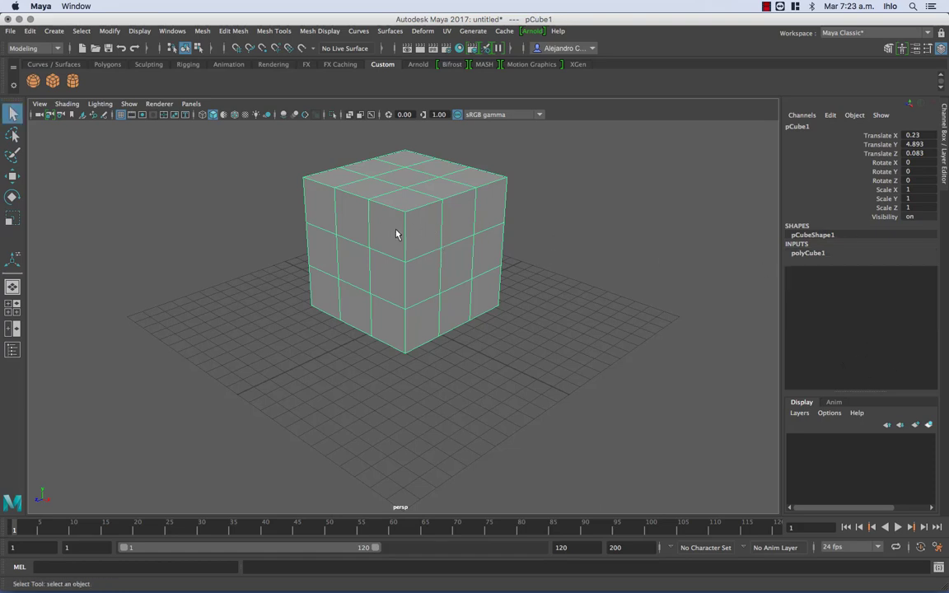
- Delete the cube and draw a polygon sphere with a radius of about 3.64 at the grid's center
key(Delete)
click(33, 80)
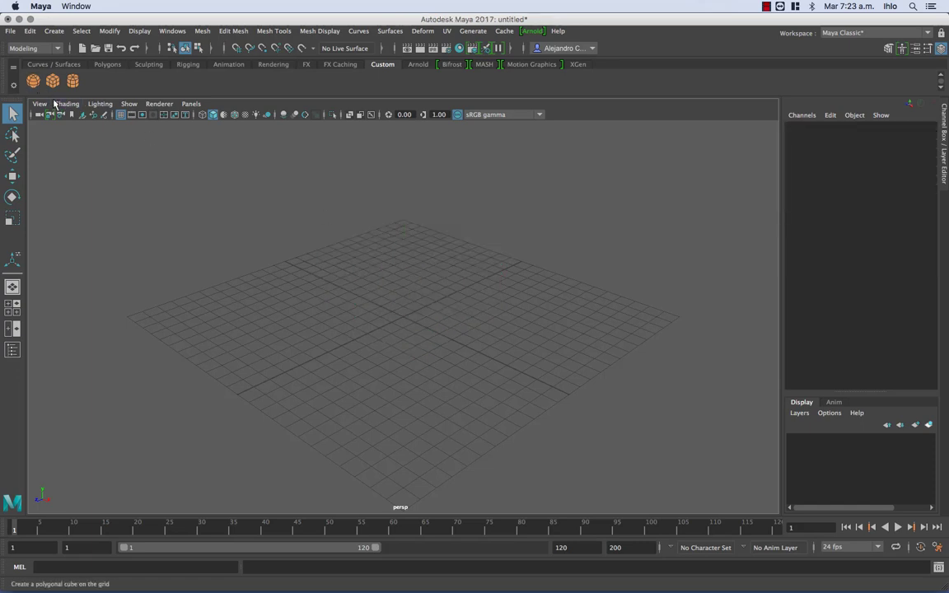
drag(404, 320, 449, 341)
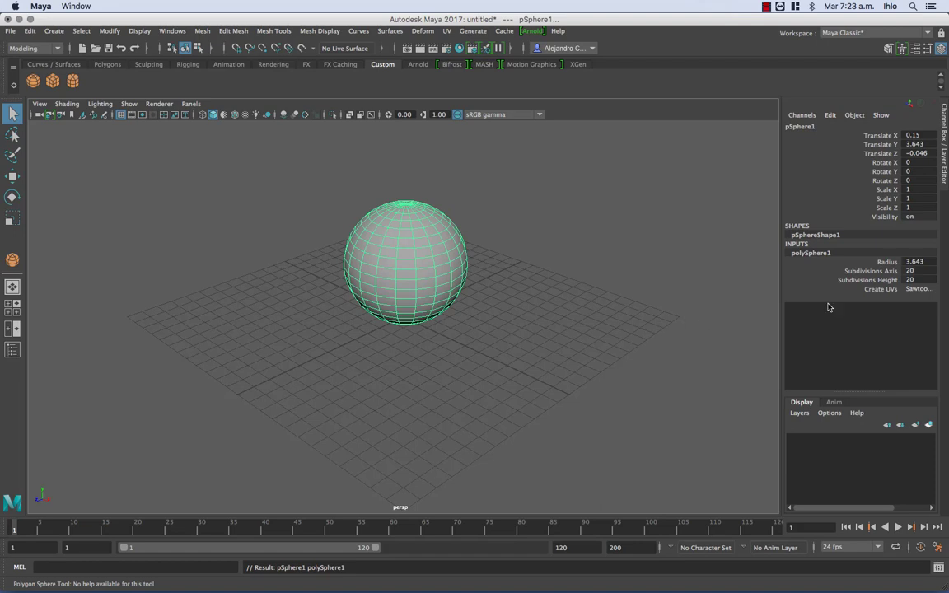
- Try changing the sphere's radius interactively through its creation attributes, and undo the change
double_click(807, 255)
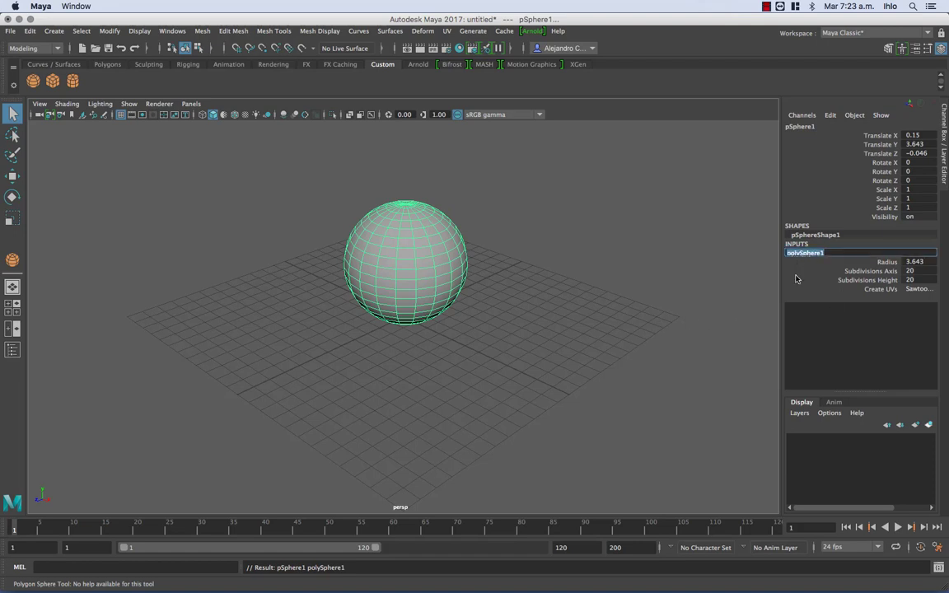
click(795, 279)
click(800, 254)
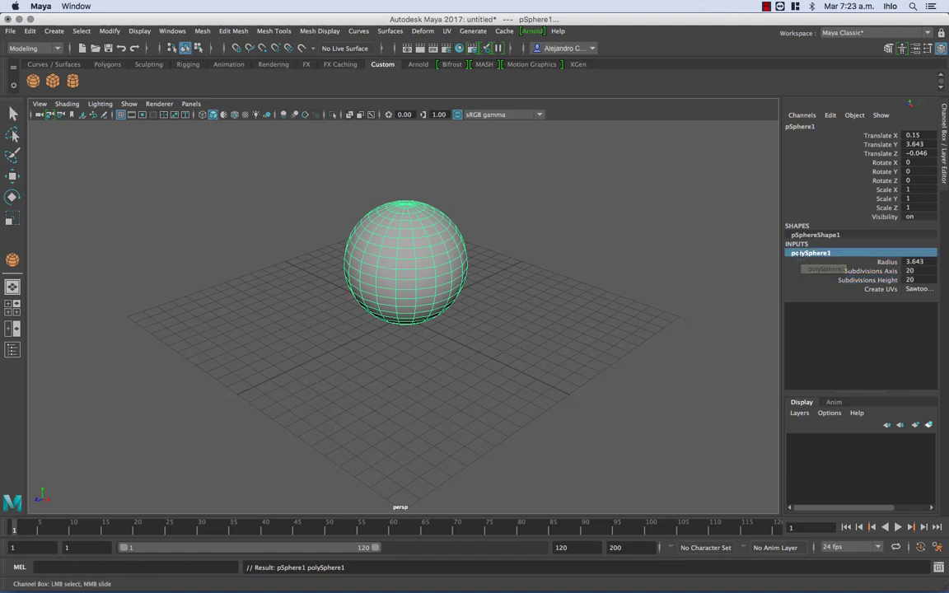
click(888, 262)
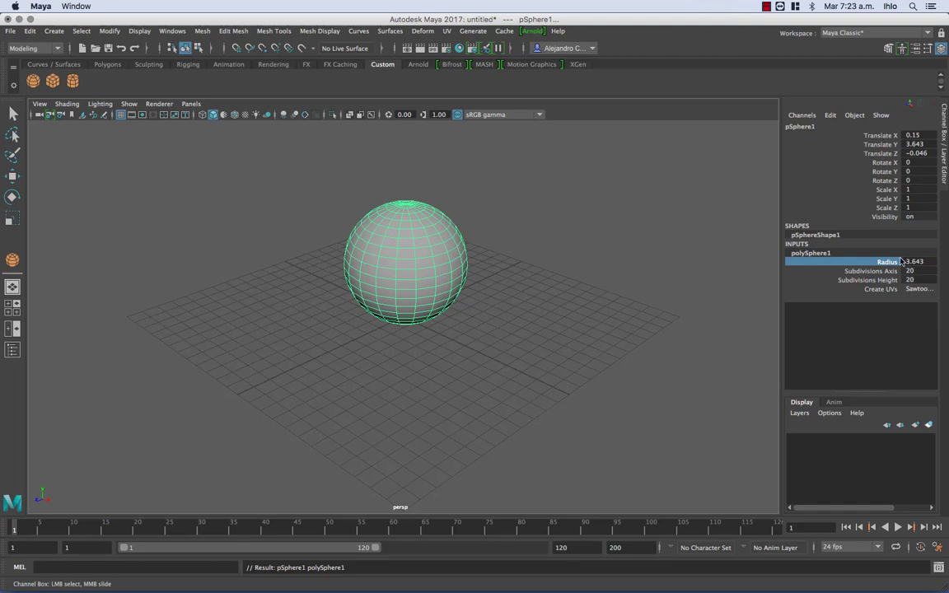
middle_drag(620, 278, 672, 279)
key(ctrl+z)
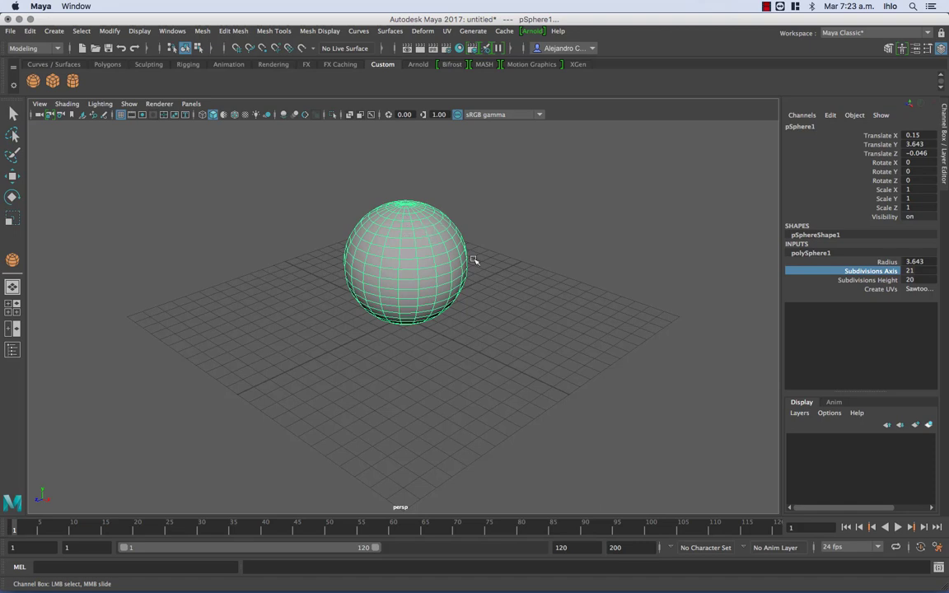
- Reduce the sphere's Subdivisions Height to 4 and inspect the coarser shape up close
click(851, 281)
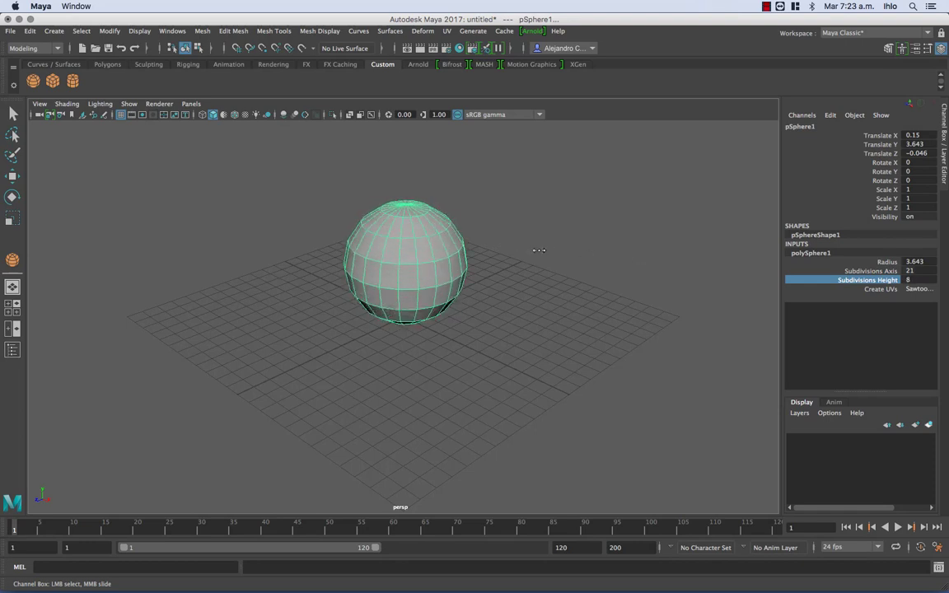
alt+drag(430, 259, 421, 248)
alt+right_drag(421, 248, 538, 241)
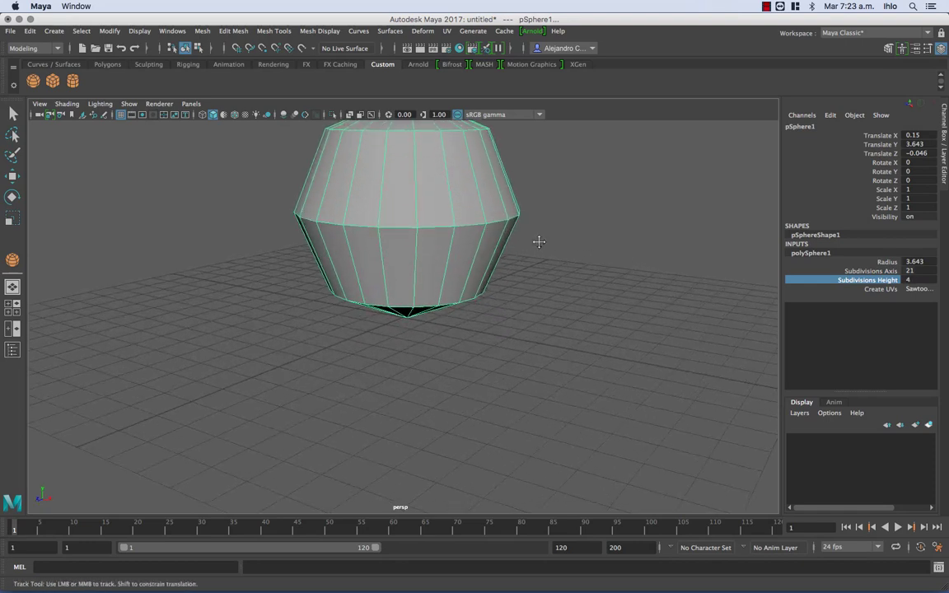
alt+middle_drag(538, 241, 530, 321)
alt+drag(527, 247, 459, 277)
- Reduce the sphere's Subdivisions Axis interactively until only a few wide faces run around it
click(871, 271)
middle_drag(549, 260, 516, 272)
alt+drag(548, 272, 618, 259)
- Set both Subdivisions Axis and Subdivisions Height of the sphere to 8
click(909, 272)
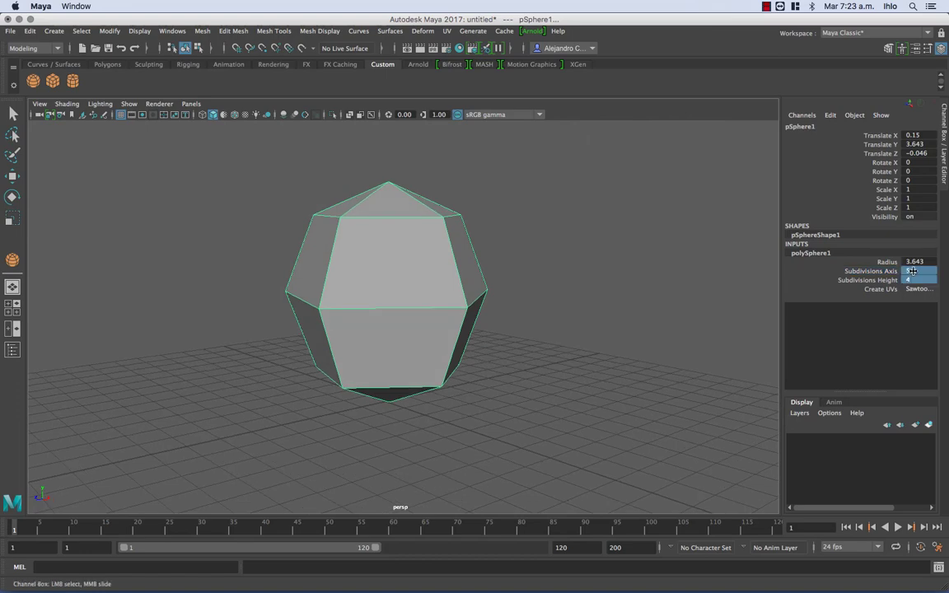
key(Return)
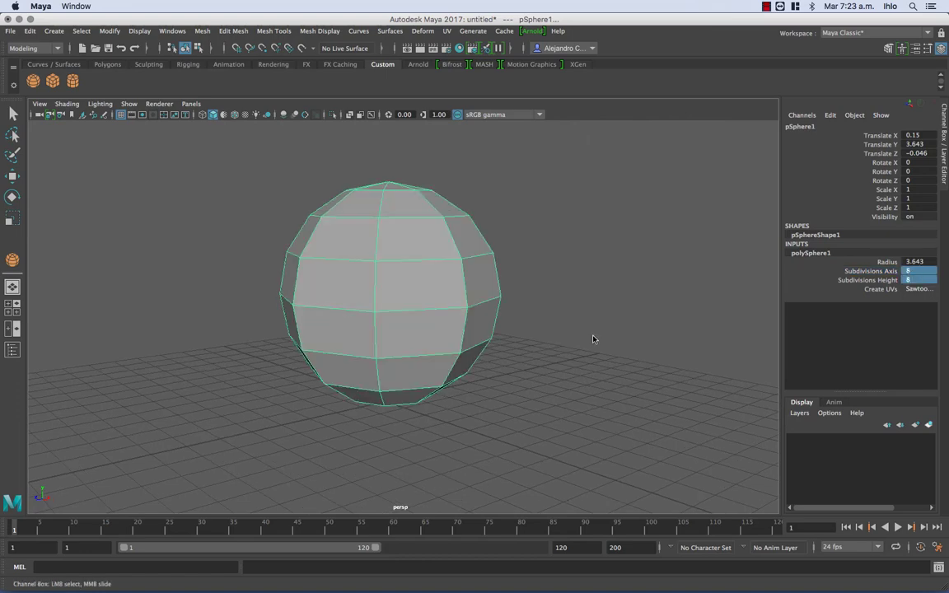
alt+drag(593, 339, 464, 334)
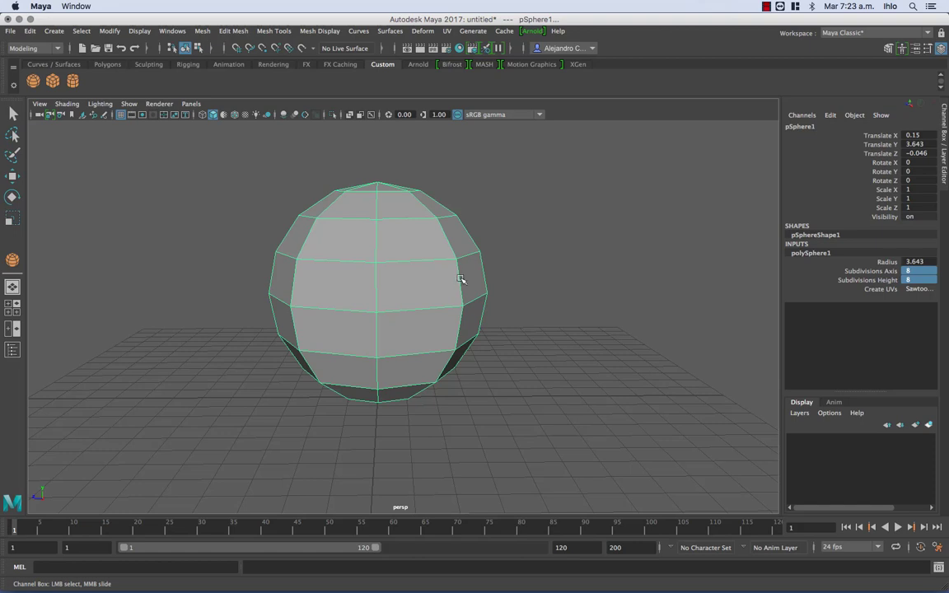
- Delete the sphere from the scene
key(q)
key(Delete)
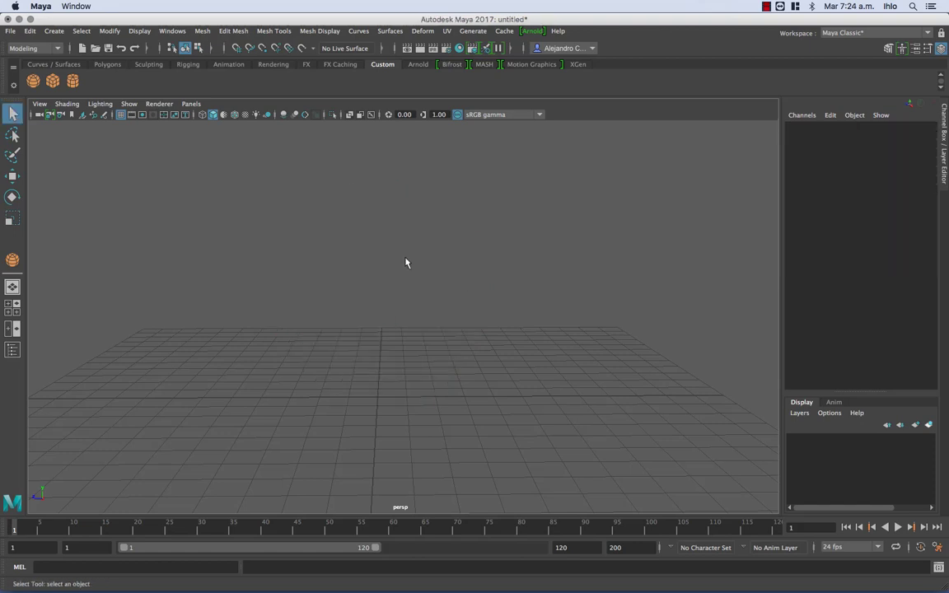
- Draw a polygon cylinder at the grid's center with a radius of about 4.36 and a height of about 6.17
click(68, 81)
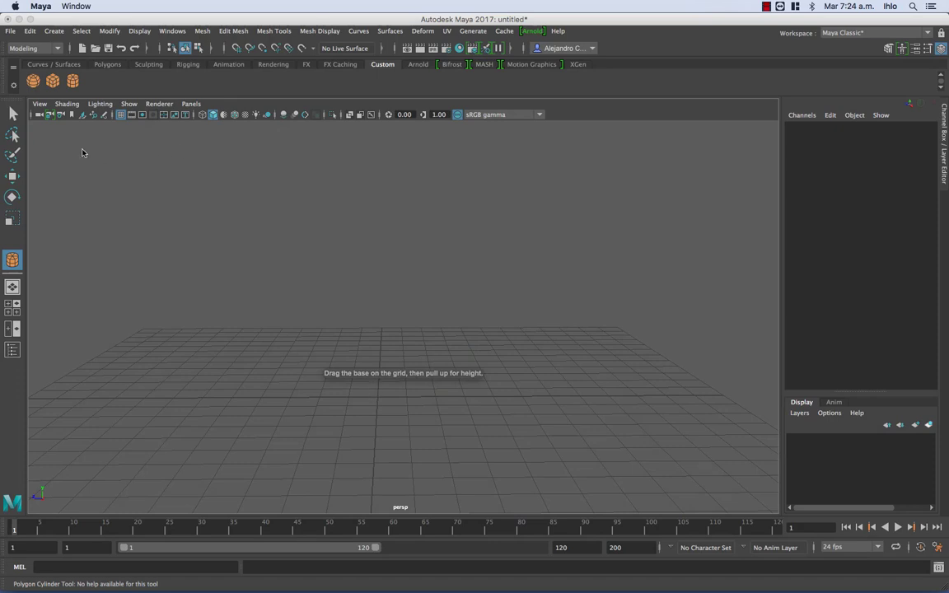
click(39, 104)
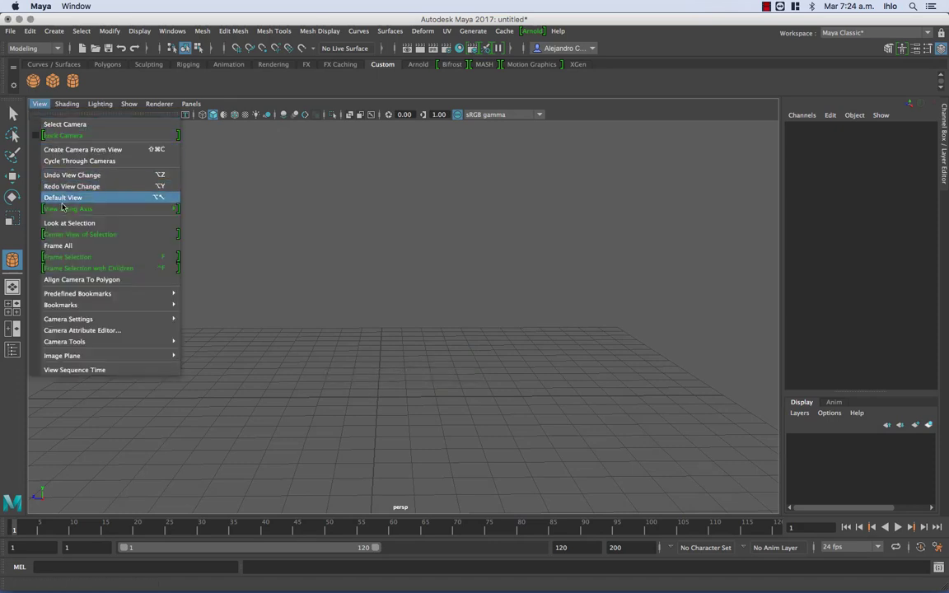
click(63, 198)
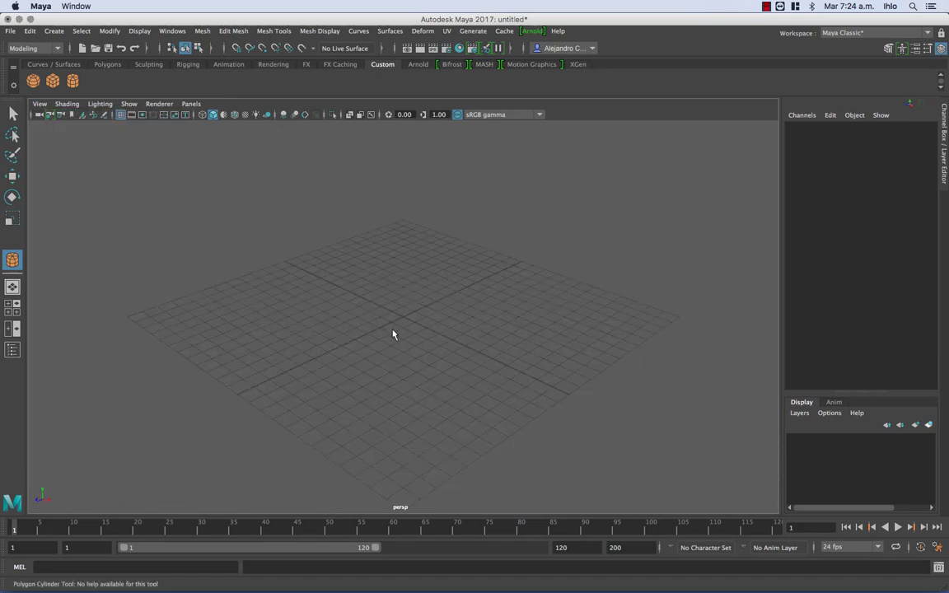
click(73, 80)
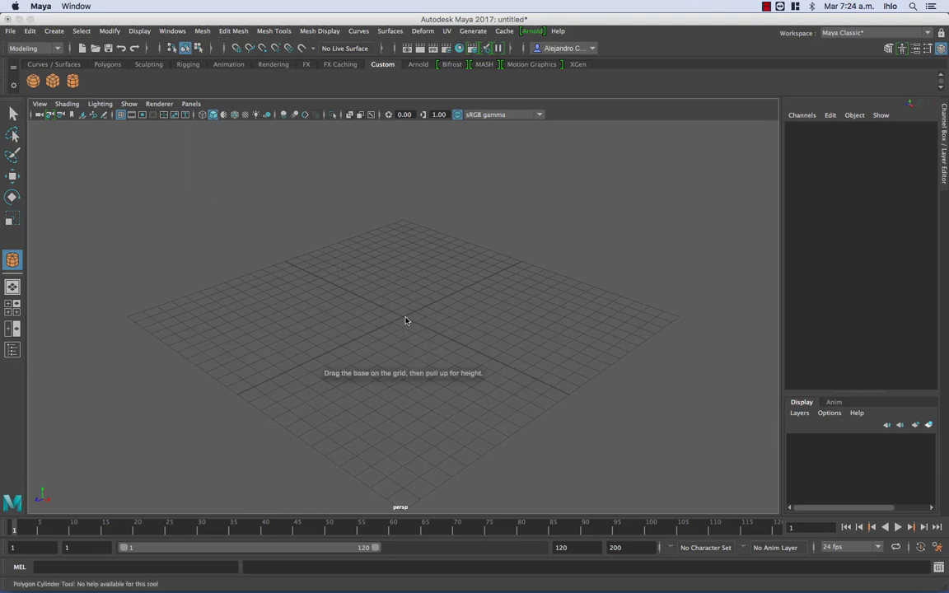
shift+drag(405, 320, 438, 337)
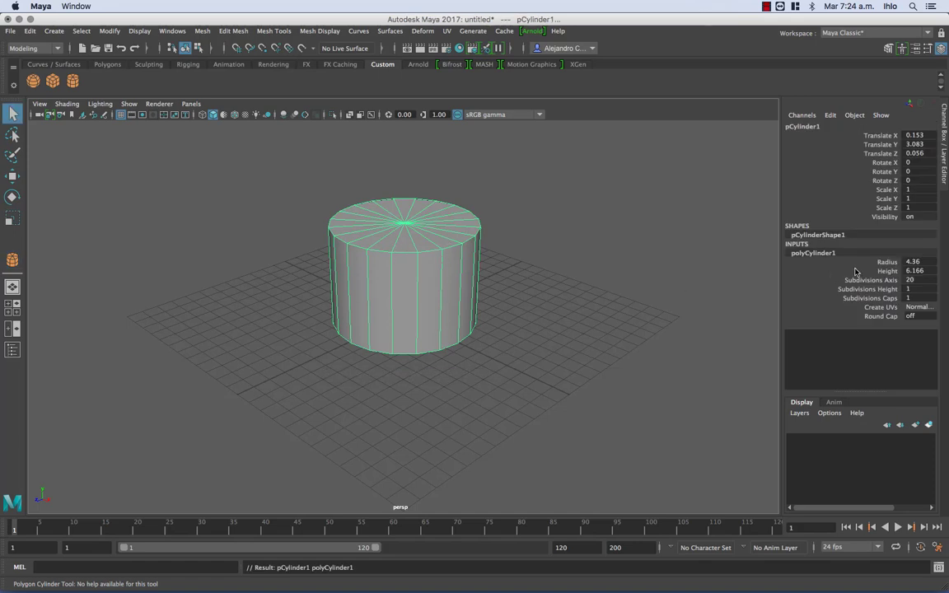
- Try a radius of 5.06 and a different height on the cylinder, undoing each change
click(884, 262)
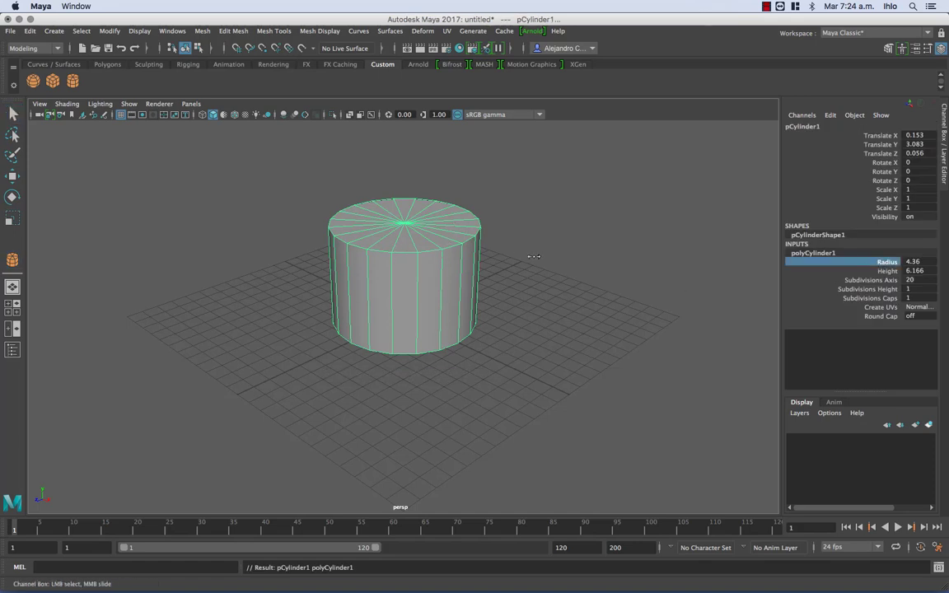
mouse_move(534, 256)
middle_down()
mouse_move(516, 256)
mouse_move(543, 257)
mouse_move(537, 261)
middle_up()
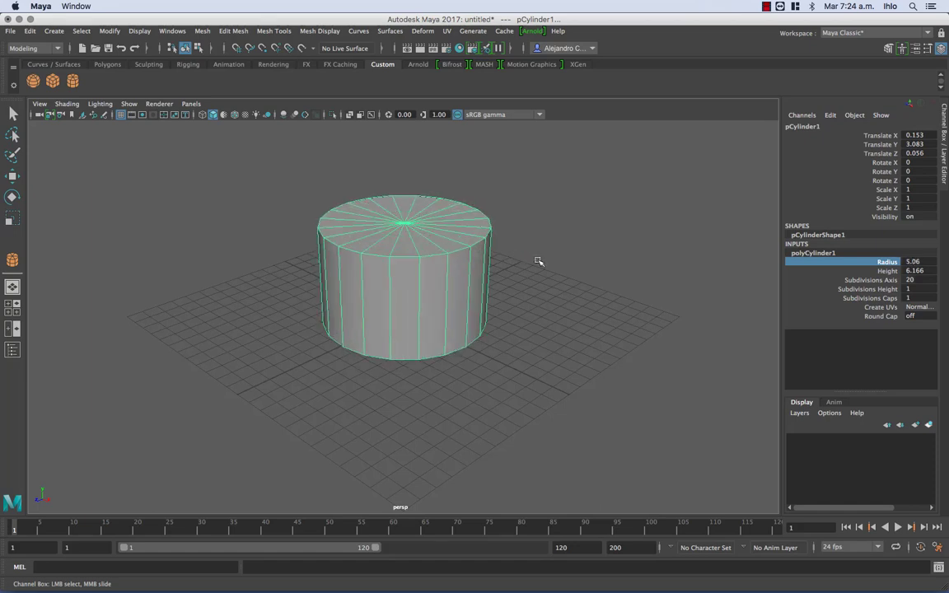
key(super+z)
click(888, 273)
middle_drag(594, 278, 562, 276)
key(super+z)
- Set the cylinder's Subdivisions Axis to 6 and Subdivisions Height to 4
click(871, 280)
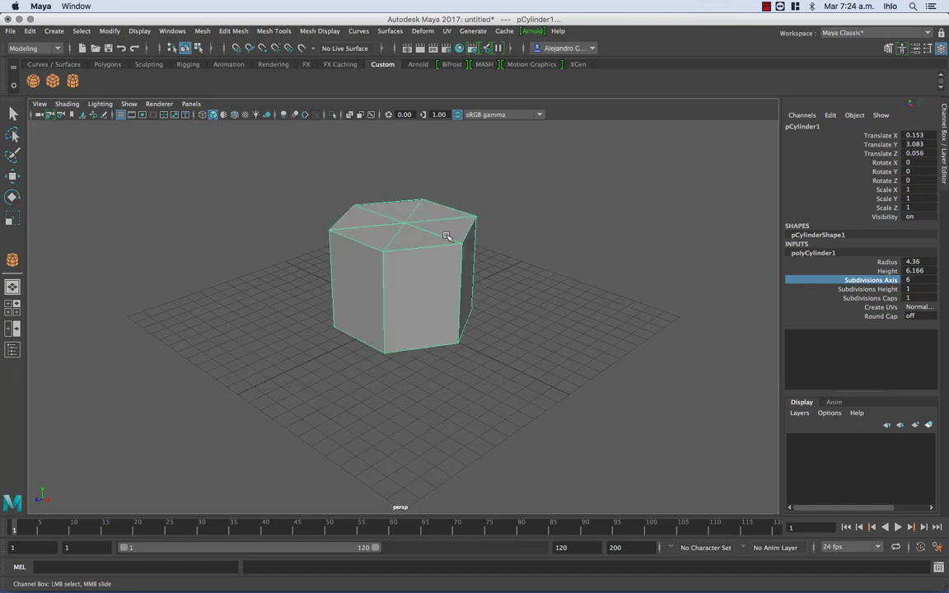
click(869, 289)
middle_drag(543, 274, 632, 300)
- Set the cylinder's Subdivisions Caps to 4 and inspect the rings on its top face
click(857, 298)
alt+right_drag(568, 268, 513, 263)
alt+drag(512, 263, 499, 309)
alt+right_drag(498, 309, 565, 298)
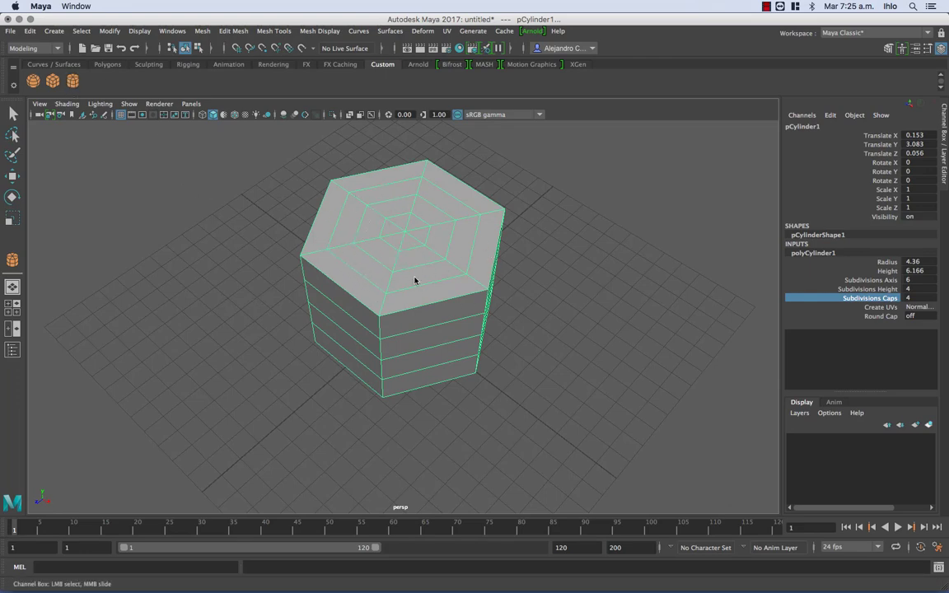
alt+drag(394, 295, 398, 286)
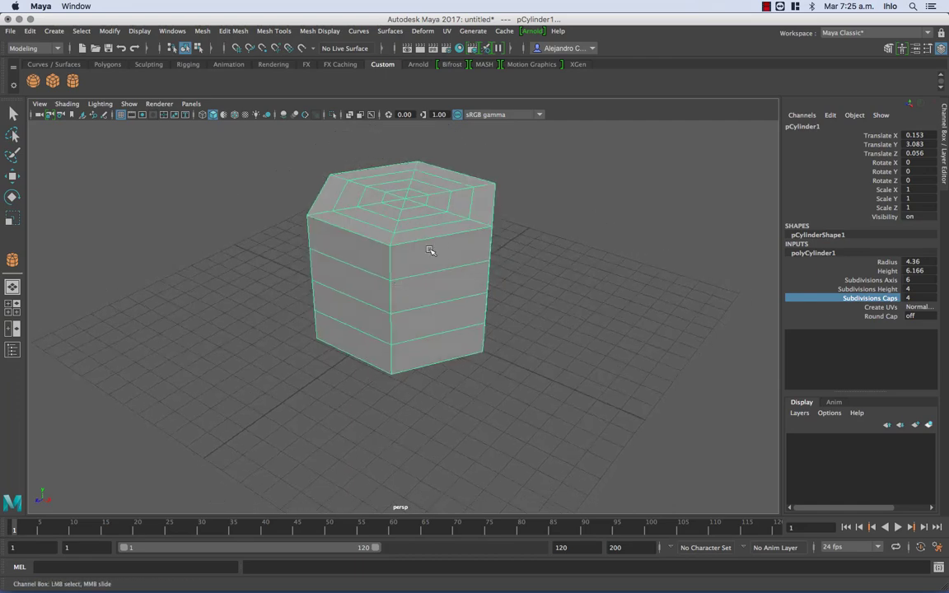
alt+middle_drag(430, 249, 437, 272)
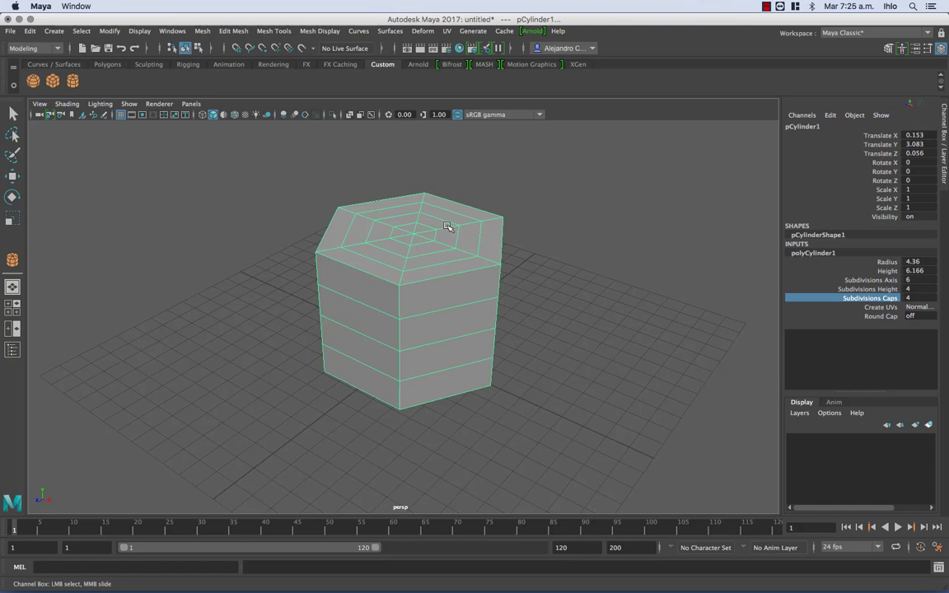
- Restore the perspective camera's default view and delete the cylinder from the scene
click(39, 104)
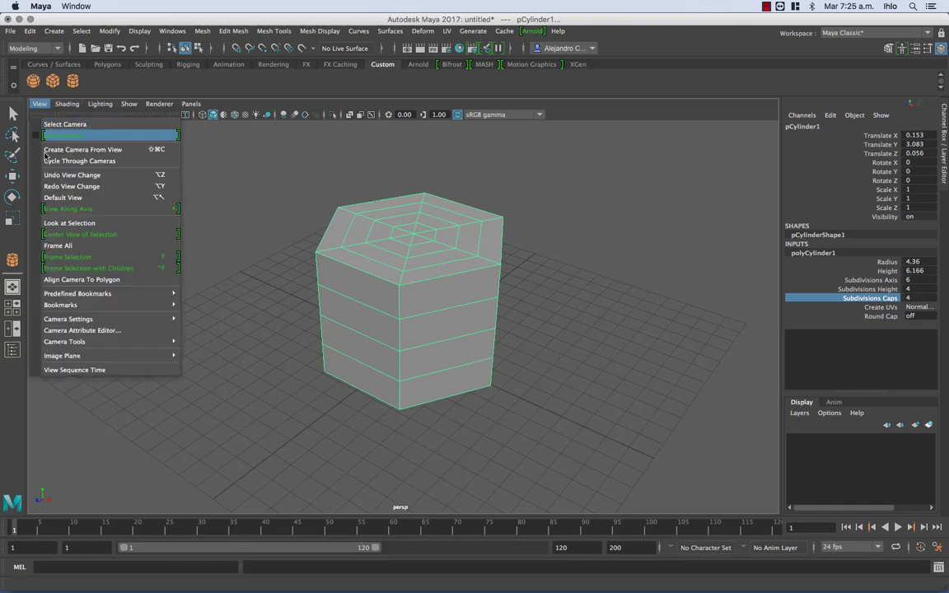
click(63, 197)
key(q)
key(Delete)
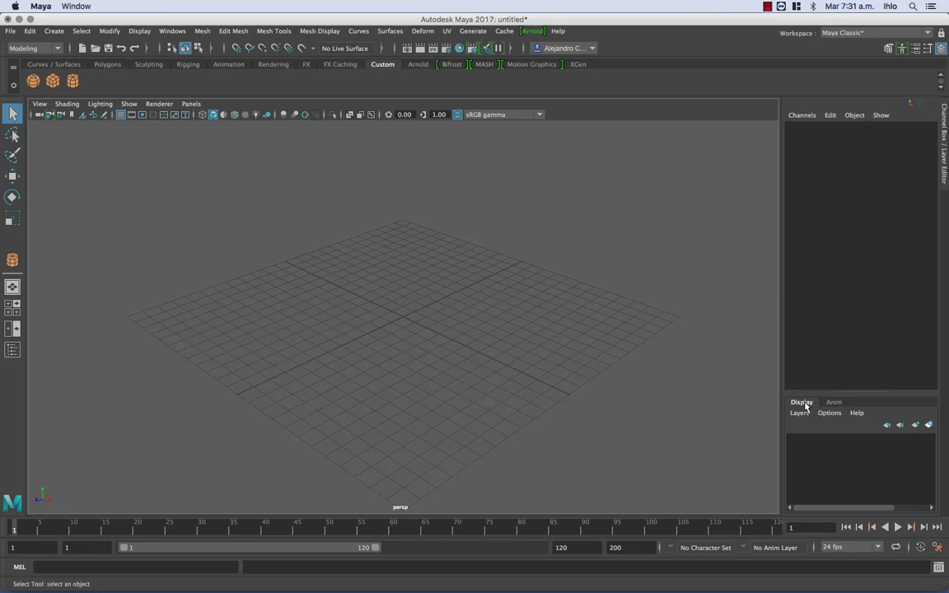
- View the animation layers list and return to the display layers
click(834, 402)
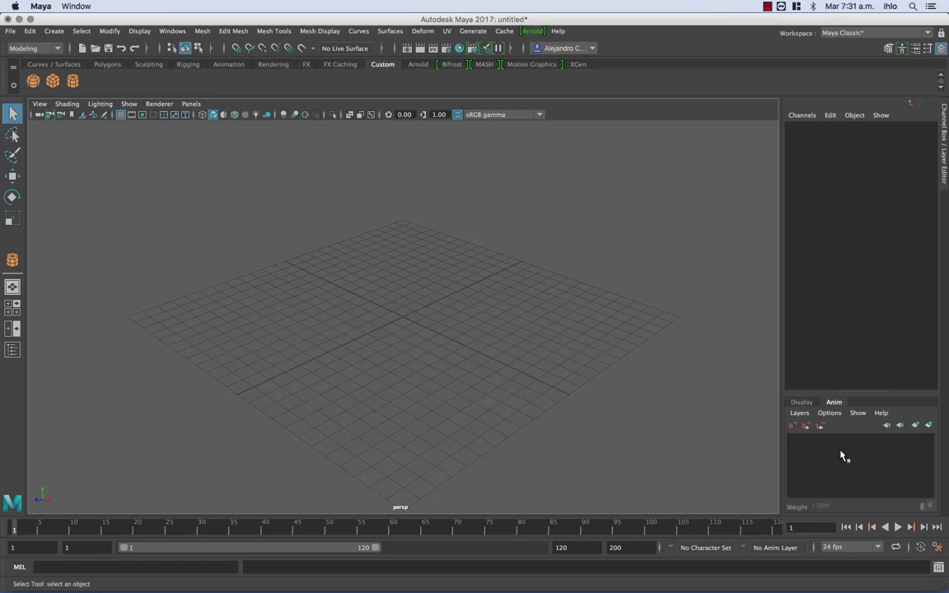
click(801, 402)
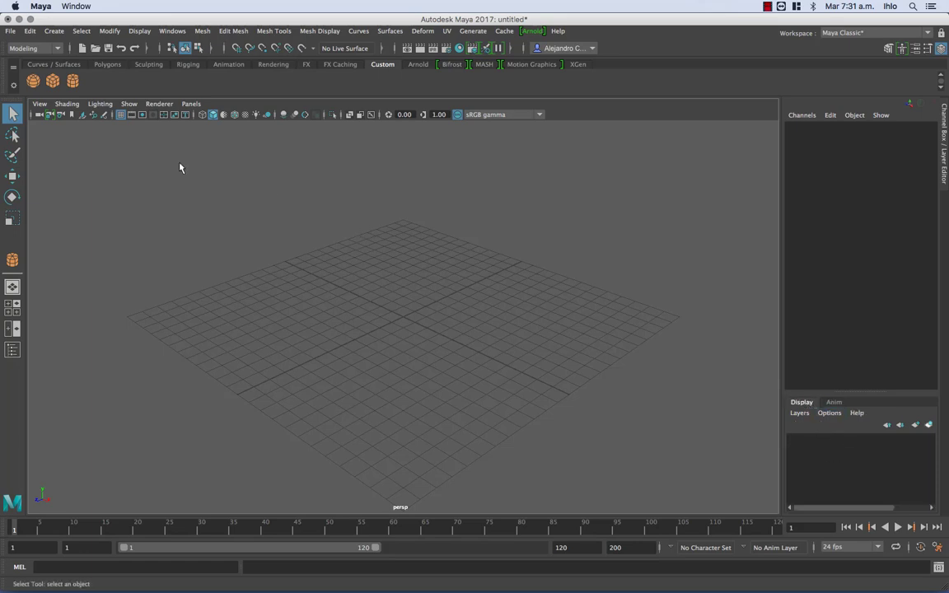
- Draw a polygon sphere of about 2.83 radius near X -10, Z 3.4, and a polygon cube near X 9.3, Z 5
click(33, 81)
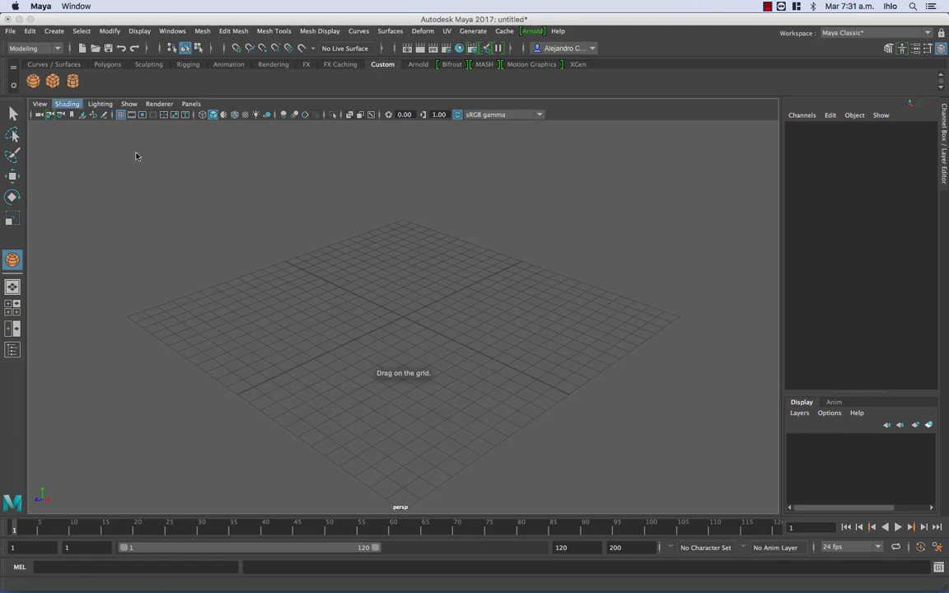
drag(267, 290, 294, 300)
click(53, 81)
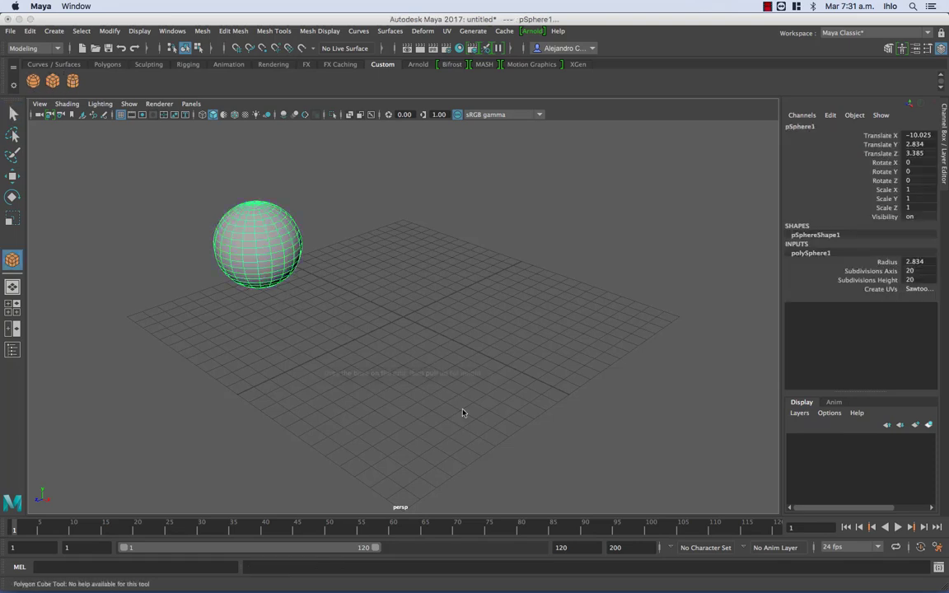
drag(461, 411, 502, 435)
- Draw a polygon cylinder on the grid near X -6.5, Z -10.7
click(73, 80)
ctrl+shift+drag(442, 244, 490, 260)
alt+drag(414, 212, 469, 328)
- Assign the sphere to a new display layer and toggle that layer's visibility off and on several times, leaving it visible
click(246, 356)
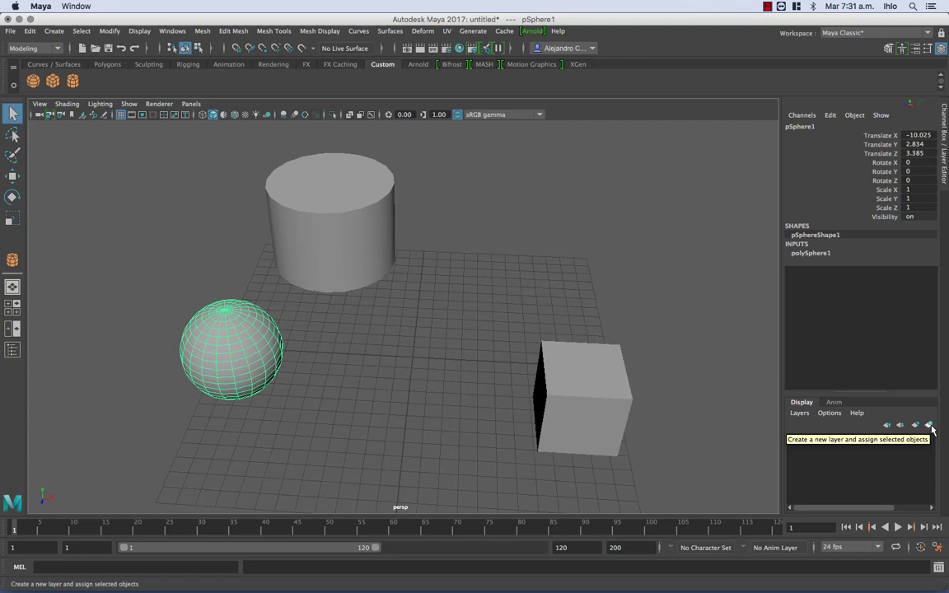
click(930, 426)
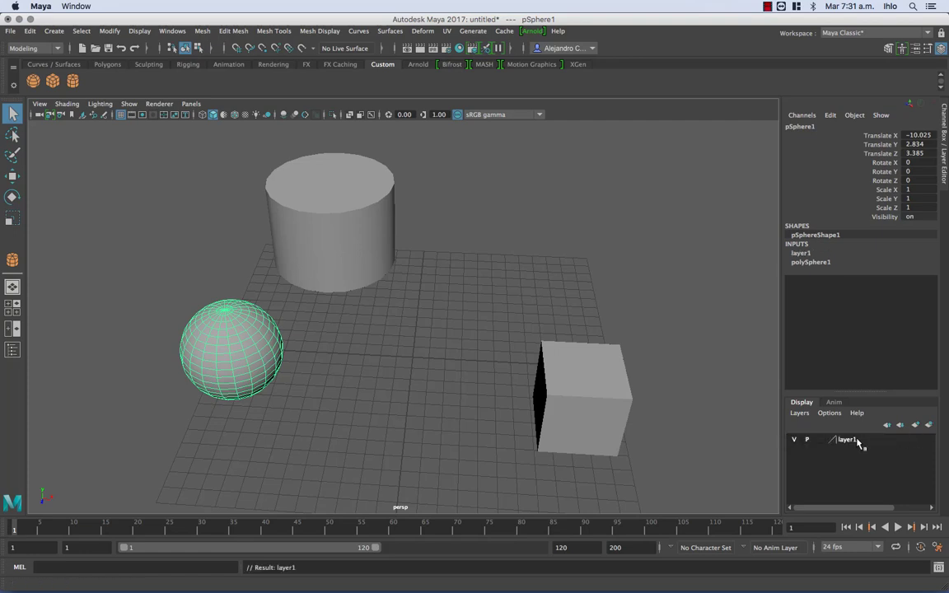
click(794, 440)
click(794, 440)
click(794, 440)
click(794, 440)
click(794, 440)
click(794, 440)
click(794, 440)
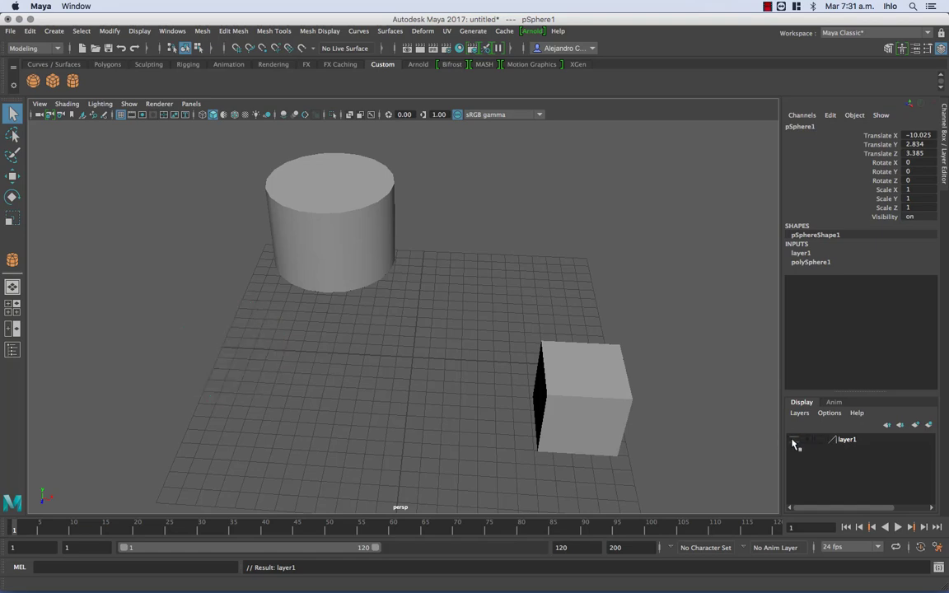
click(794, 439)
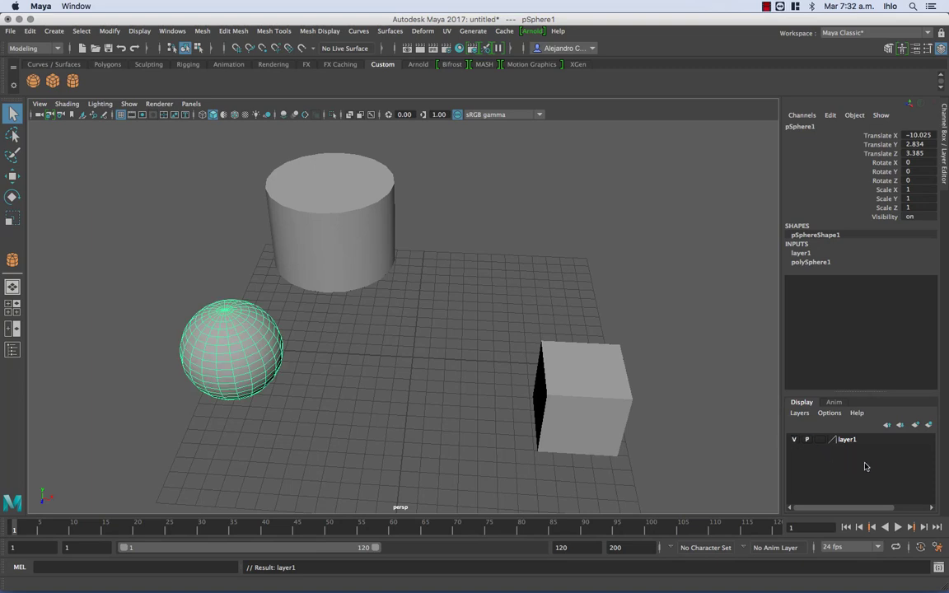
- Add an empty second display layer and test both layers' visibility, leaving only the new layer hidden
click(914, 425)
click(795, 452)
click(794, 451)
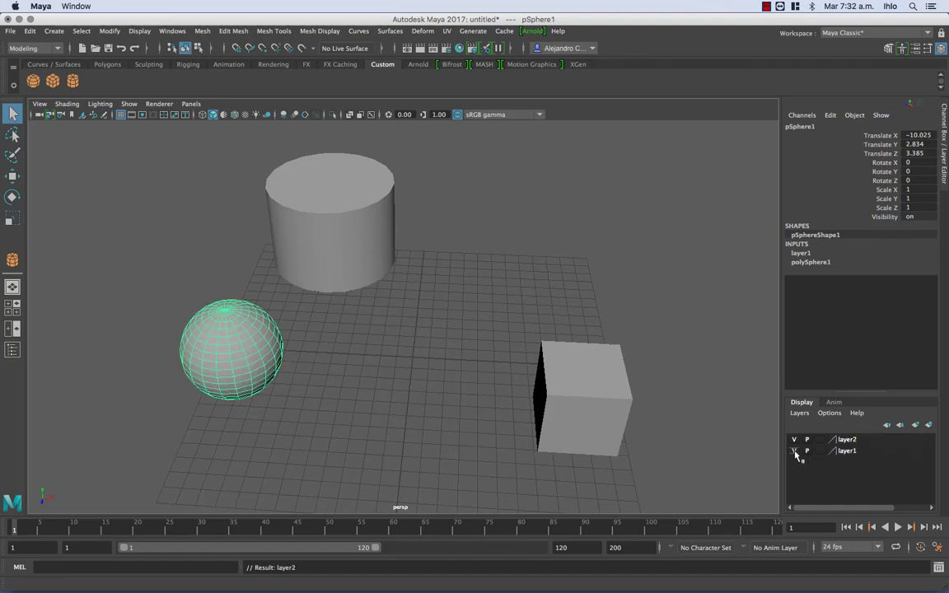
click(795, 451)
click(795, 452)
- Add the cylinder to layer2 and make that layer visible
click(313, 220)
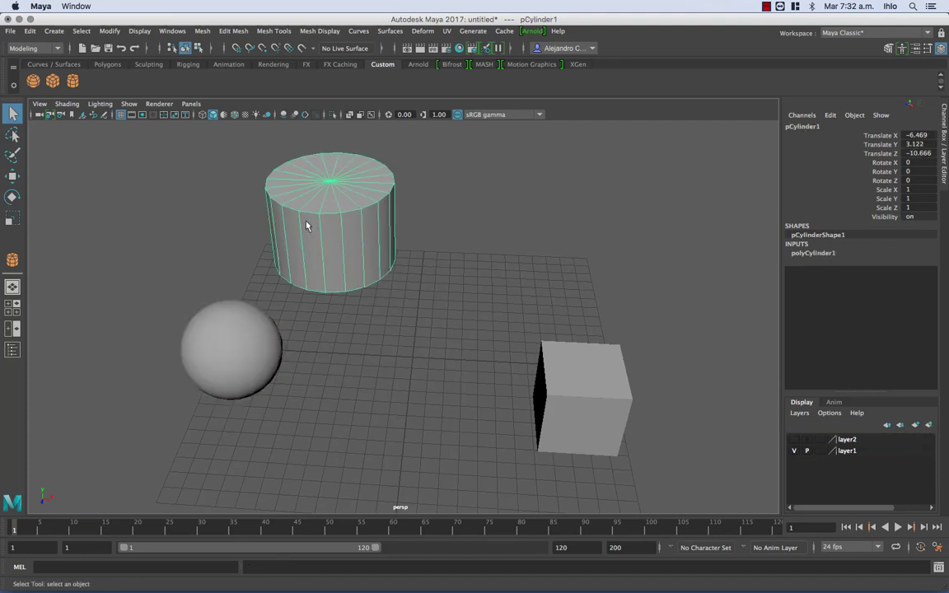
click(851, 440)
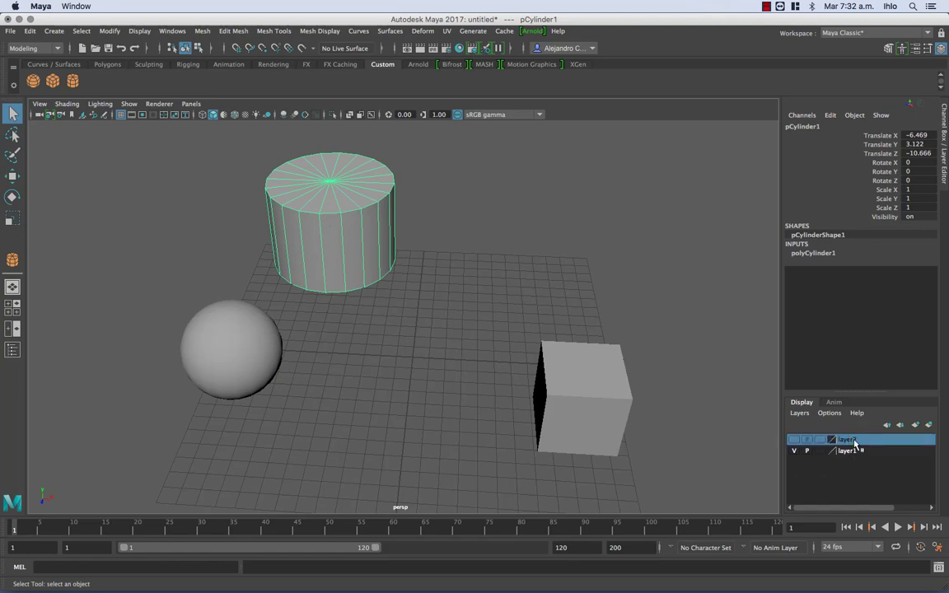
right_click(854, 443)
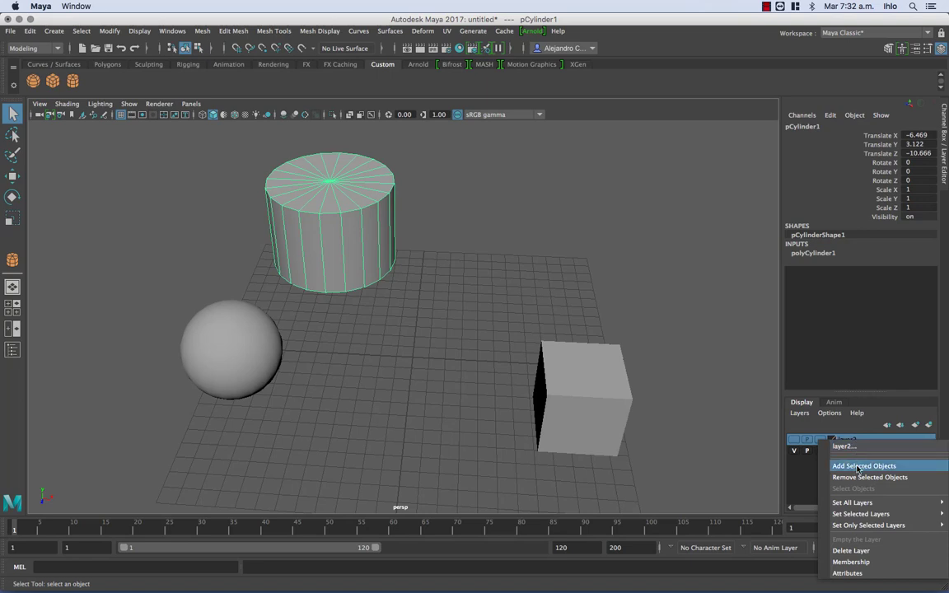
click(858, 466)
click(794, 440)
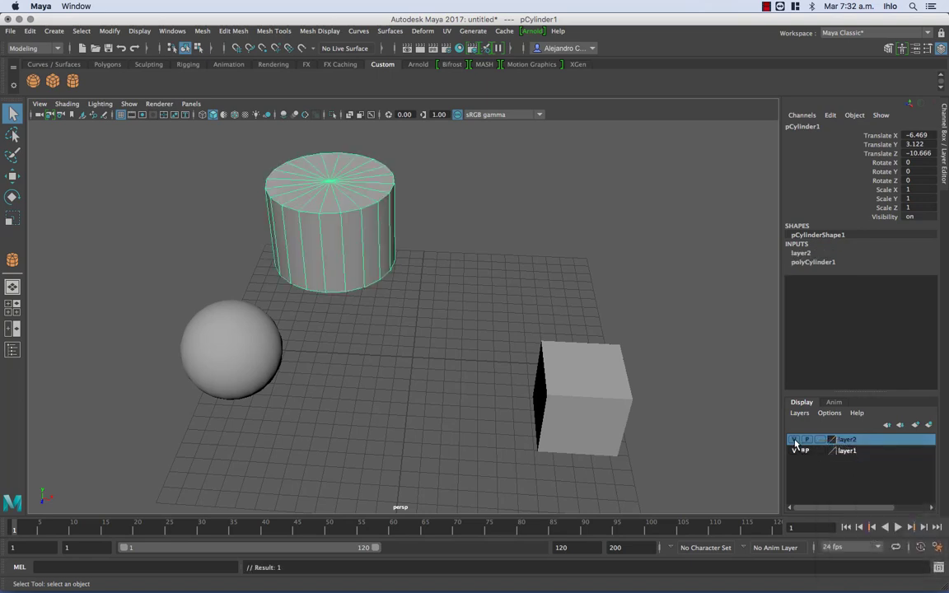
- Assign the cube to a new display layer and select that layer in the list
click(576, 386)
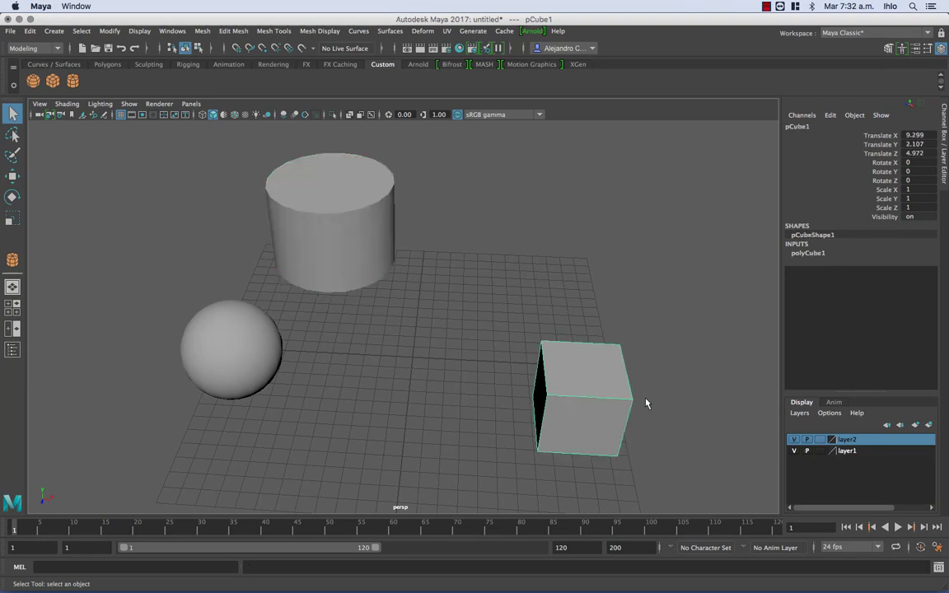
click(929, 425)
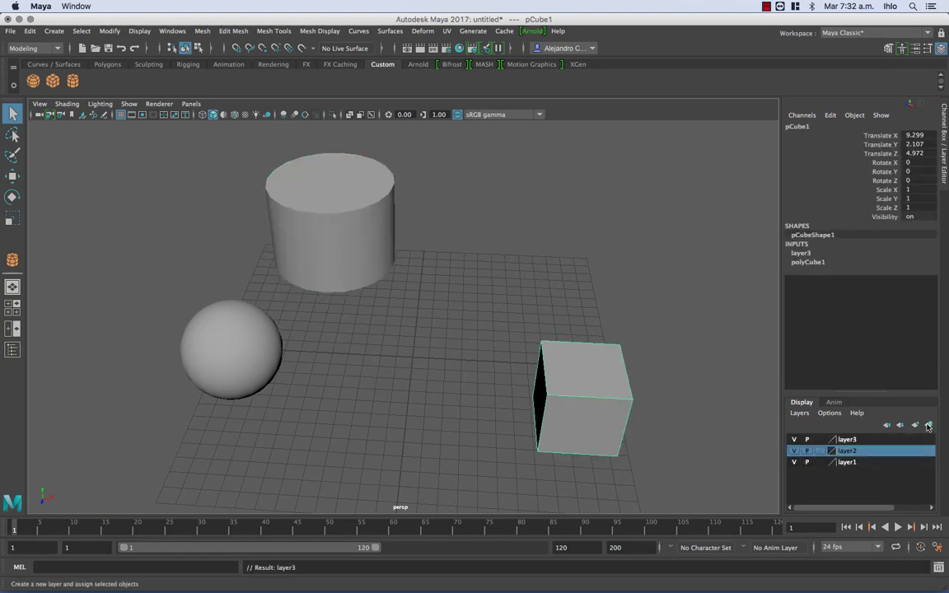
click(815, 440)
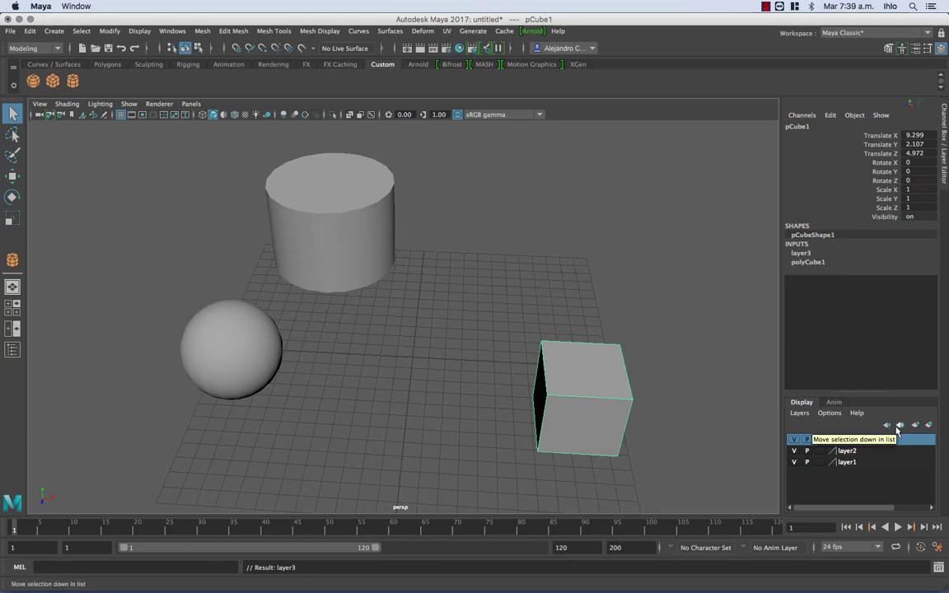
- Toggle the visibility of layer3, layer2 and layer1 off and on, leaving all three visible
click(794, 441)
click(794, 450)
click(794, 462)
click(794, 452)
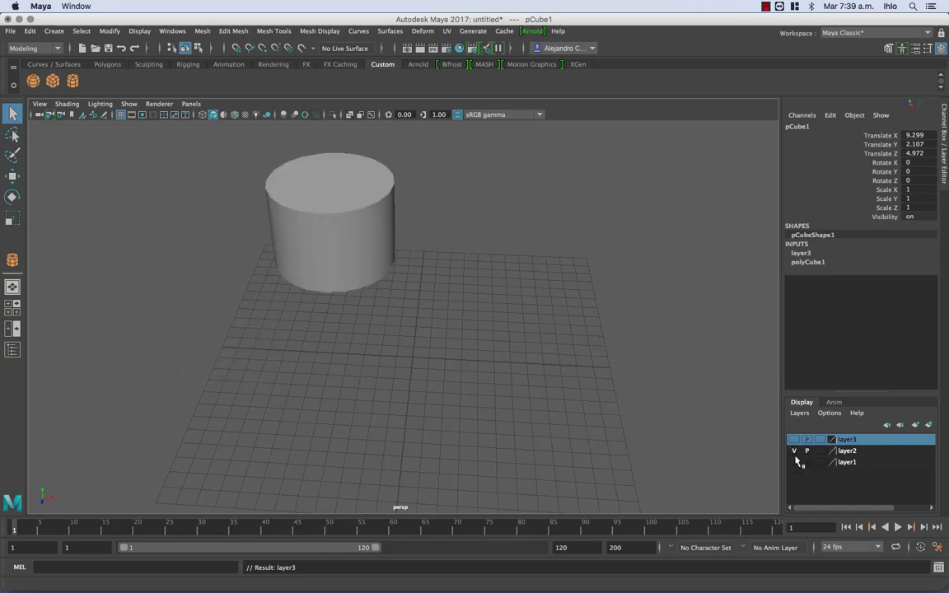
click(795, 458)
click(794, 439)
click(795, 462)
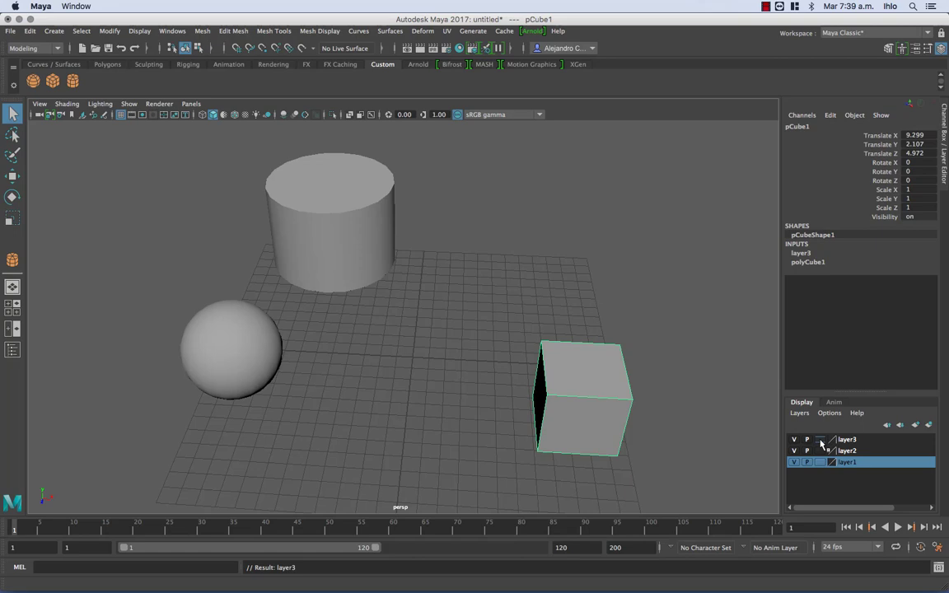
- Switch layer3 to the Template display type so the cube shows as wireframe, and return it to normal display
click(820, 440)
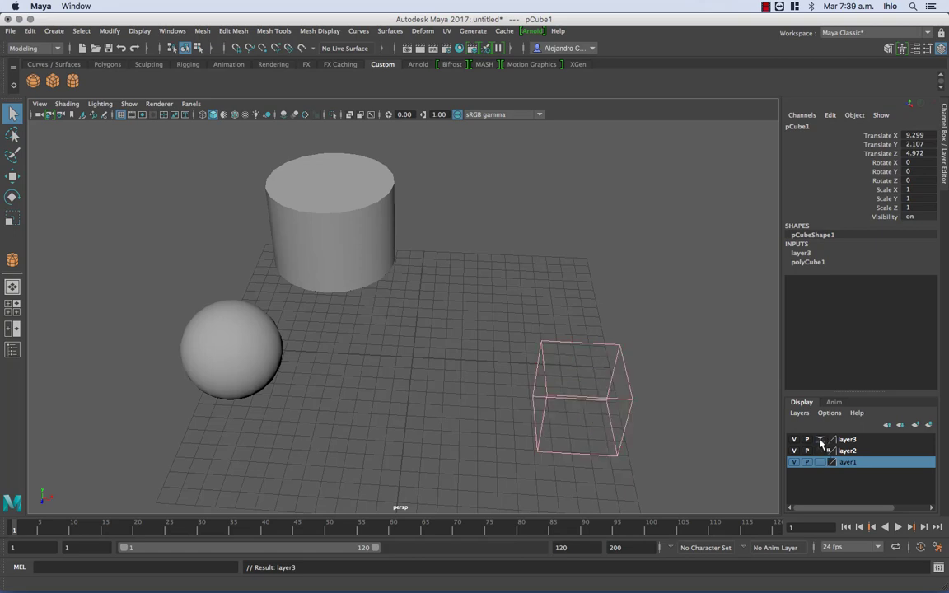
click(820, 441)
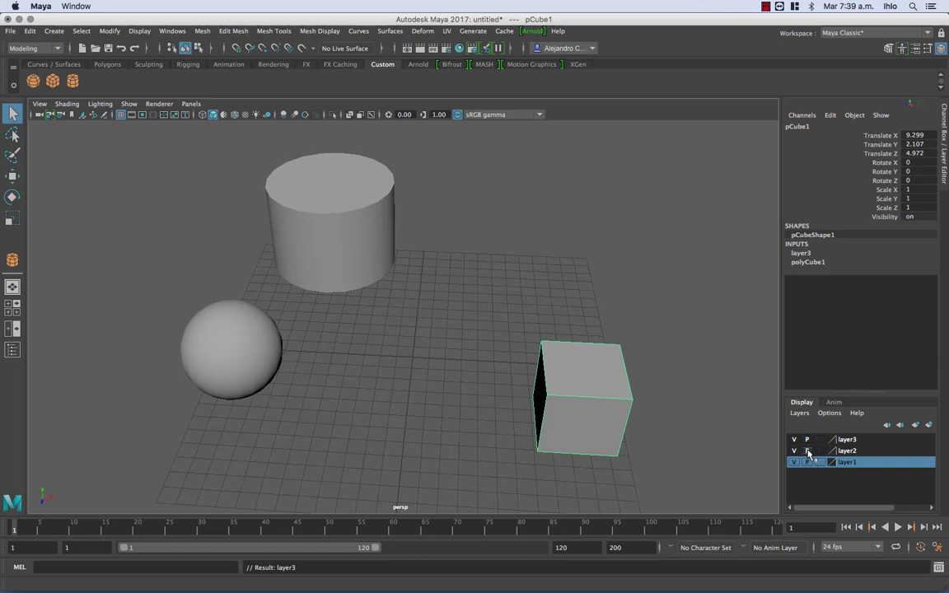
click(807, 462)
alt+drag(467, 384, 531, 373)
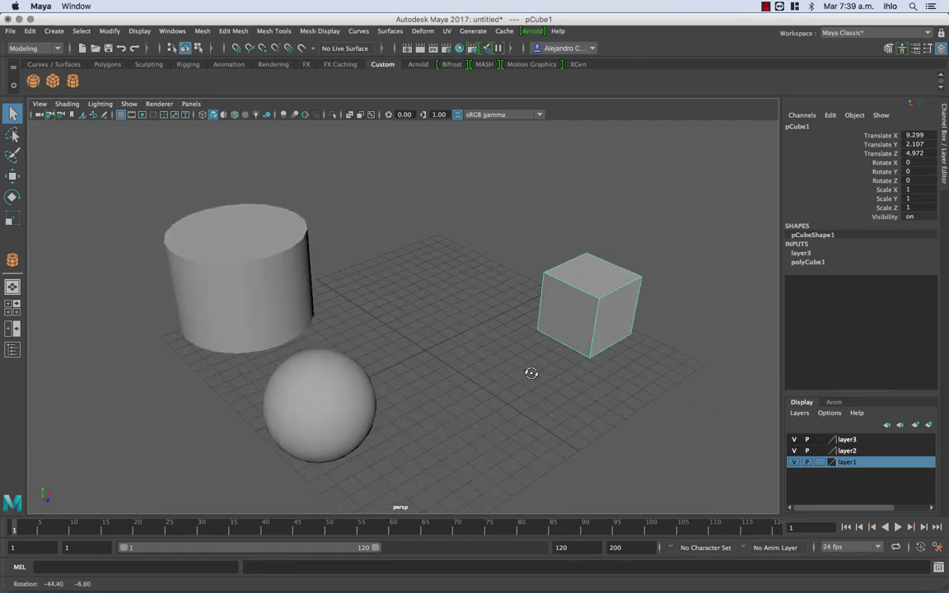